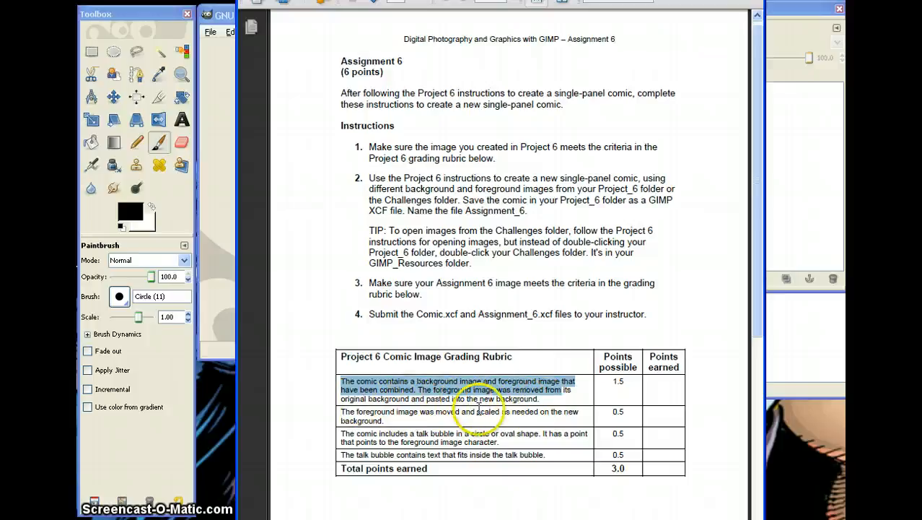
Review the Assignment 6 instructions and the Project 6 and Assignment 6 grading rubrics, and leave the document for GIMP
{"action": "left_click_drag", "start_coordinate": [418, 412], "coordinate": [337, 424]}
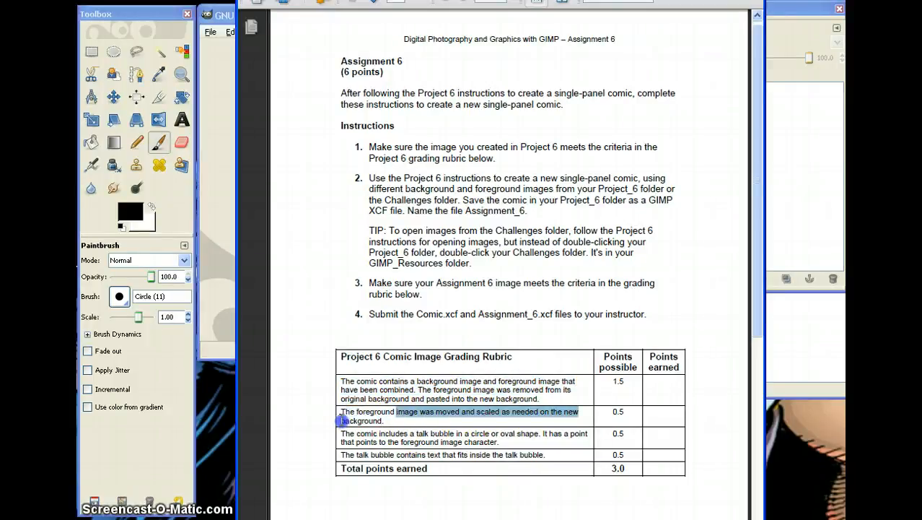
{"action": "left_click_drag", "start_coordinate": [337, 420], "coordinate": [340, 412]}
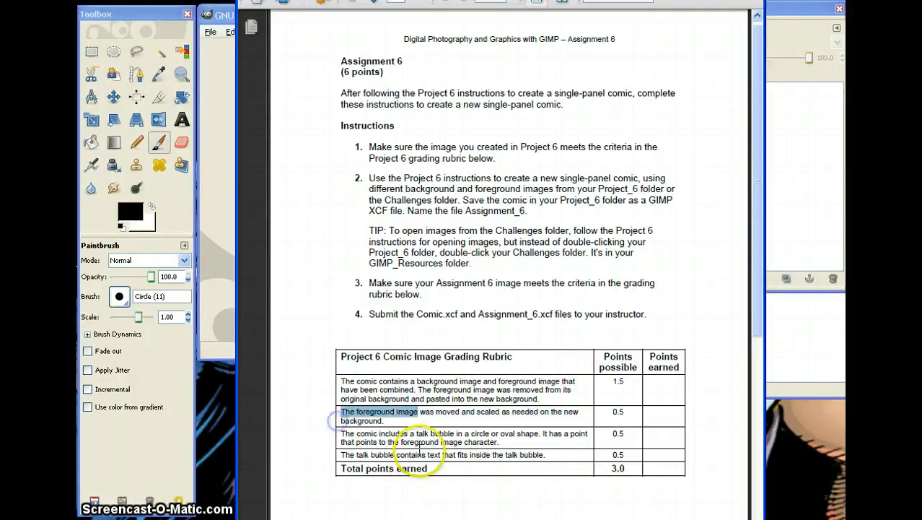
{"action": "left_click_drag", "start_coordinate": [518, 455], "coordinate": [336, 429]}
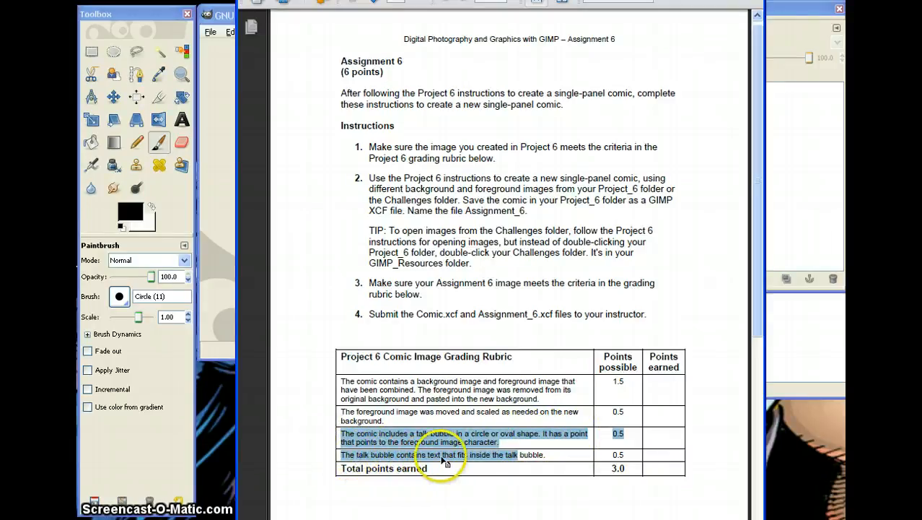
{"action": "left_click_drag", "start_coordinate": [758, 243], "coordinate": [754, 436]}
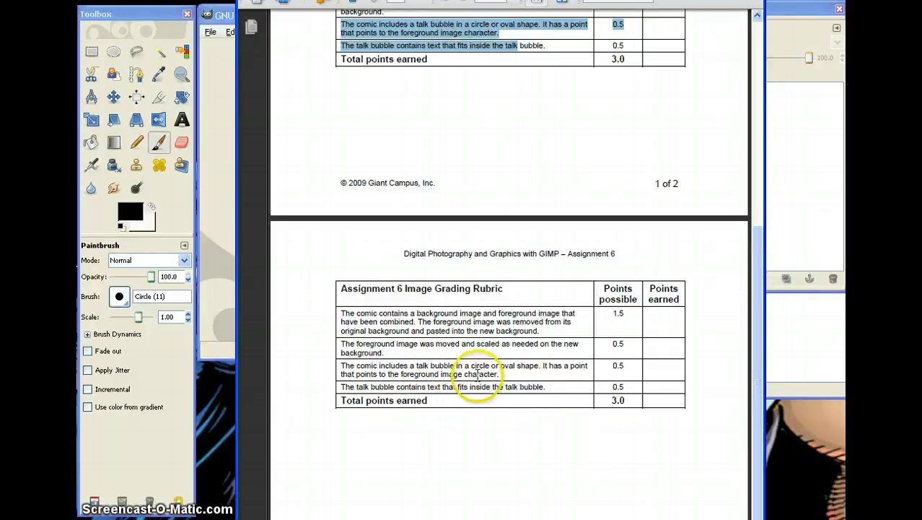
{"action": "left_click_drag", "start_coordinate": [754, 330], "coordinate": [770, 87]}
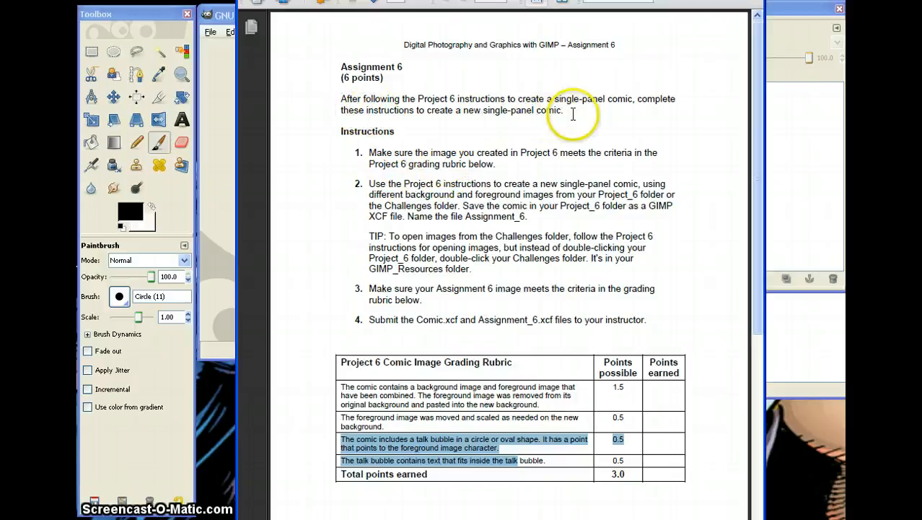
{"action": "left_click_drag", "start_coordinate": [555, 99], "coordinate": [571, 115]}
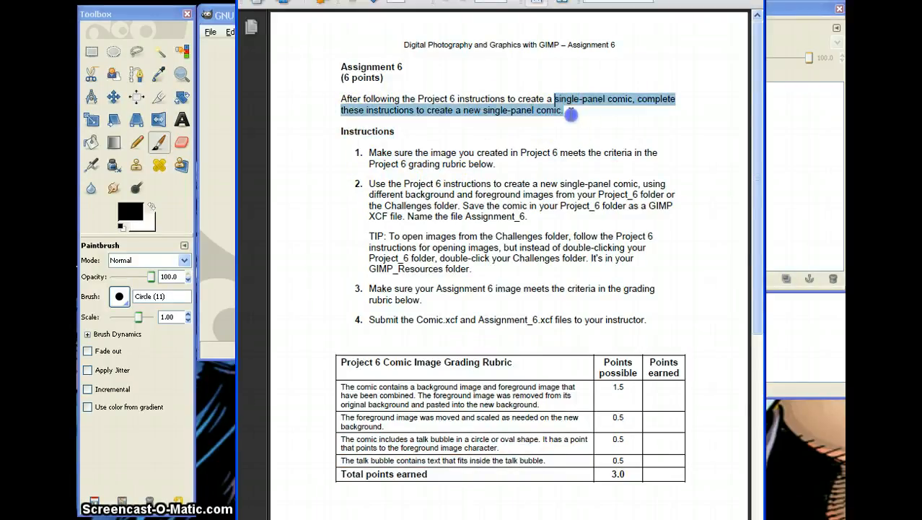
{"action": "key", "text": "alt+F4"}
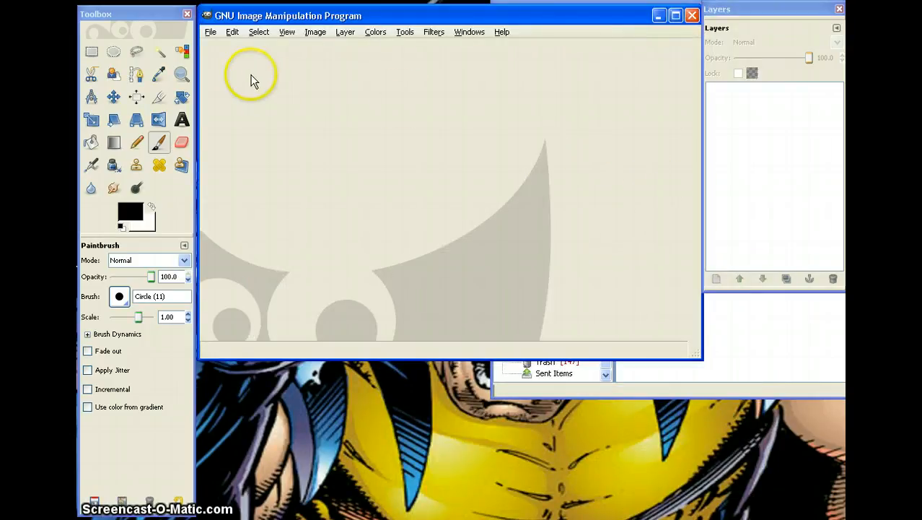
Open Image_1.jpg from the Project_6 folder inside GIMP_Resources in the FreeAgent drive's Profiles folder, and dismiss the loader error
{"action": "left_click", "coordinate": [210, 32]}
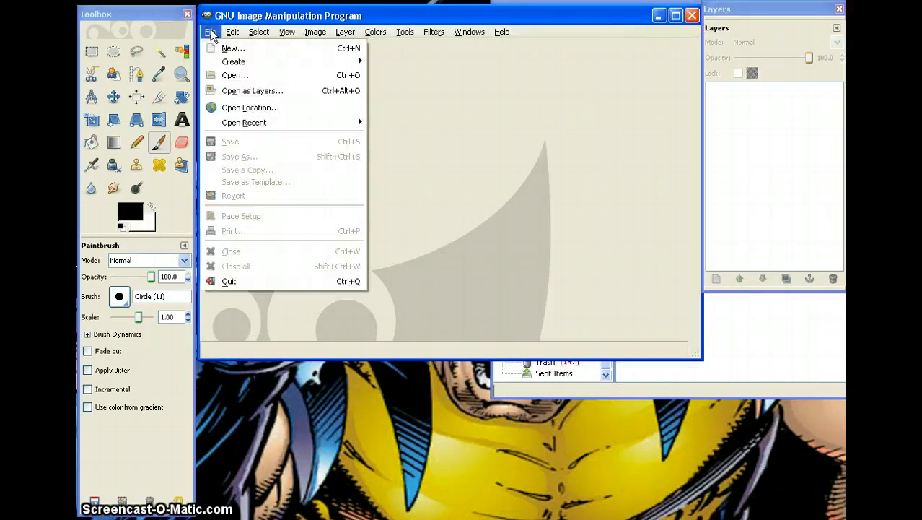
{"action": "left_click", "coordinate": [233, 75]}
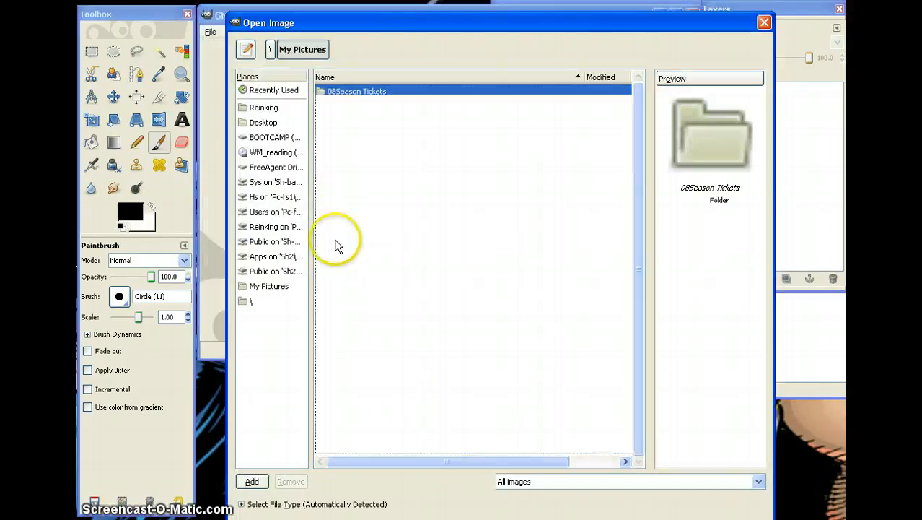
{"action": "left_click", "coordinate": [272, 170]}
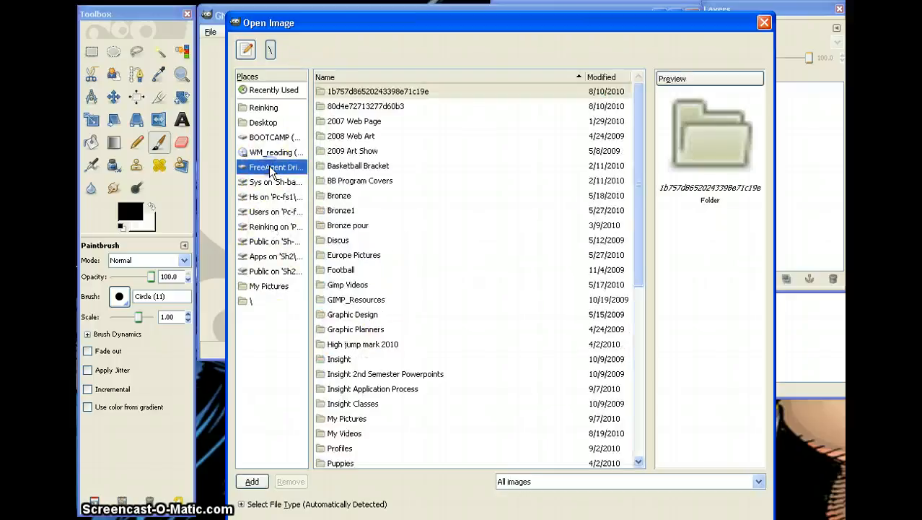
{"action": "double_click", "coordinate": [338, 448]}
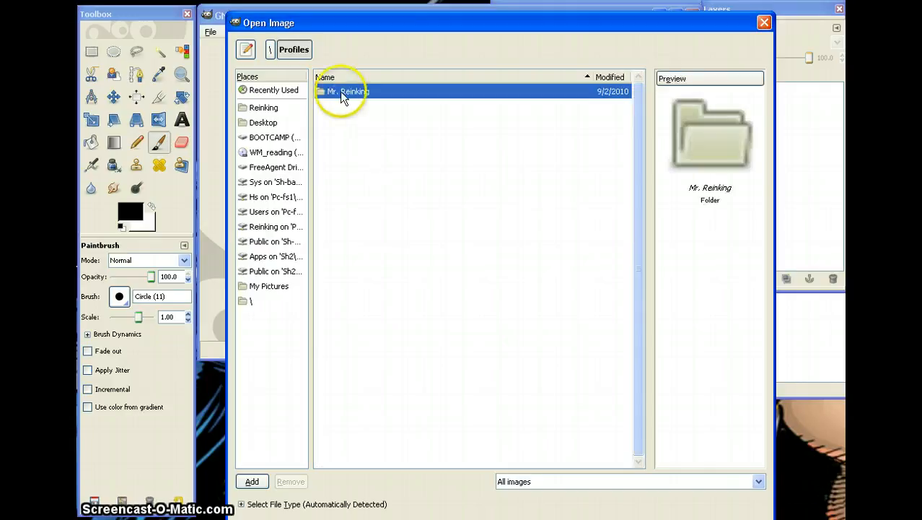
{"action": "double_click", "coordinate": [345, 93]}
{"action": "double_click", "coordinate": [344, 91]}
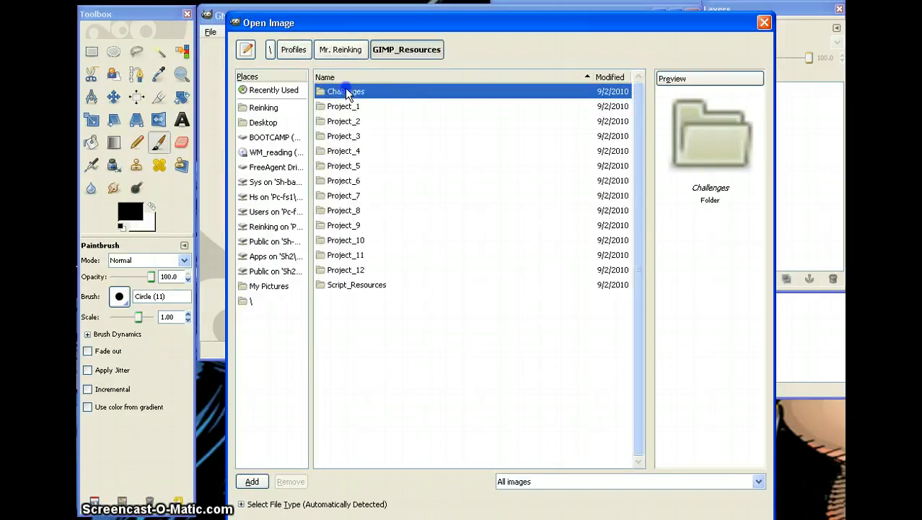
{"action": "double_click", "coordinate": [341, 181]}
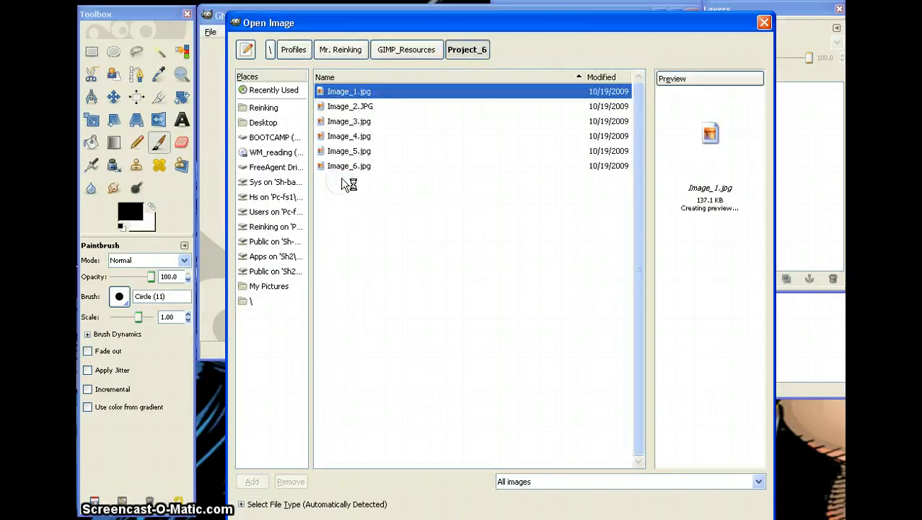
{"action": "double_click", "coordinate": [343, 94]}
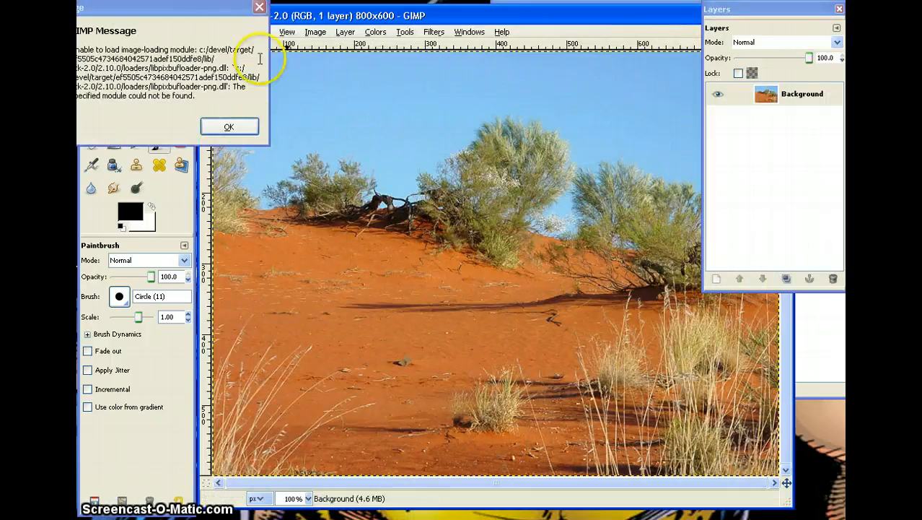
{"action": "left_click", "coordinate": [259, 8]}
Open Image_5.jpg from the Project_6 folder and place its window in full view over the desert image
{"action": "left_click", "coordinate": [210, 32]}
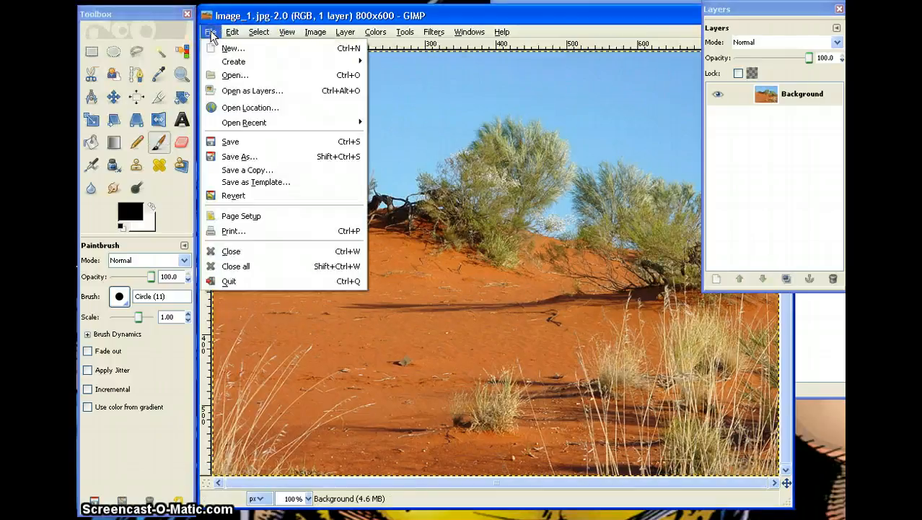
{"action": "left_click", "coordinate": [233, 75]}
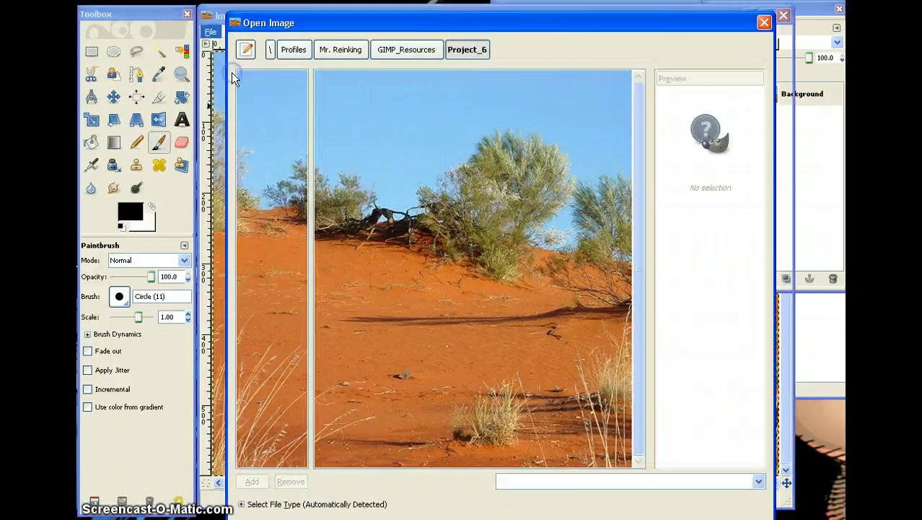
{"action": "left_click", "coordinate": [347, 121]}
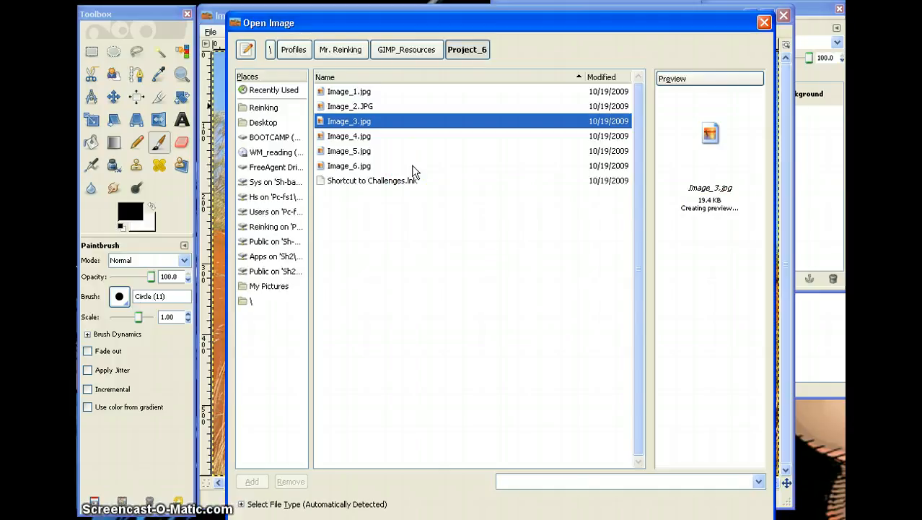
{"action": "left_click", "coordinate": [346, 137]}
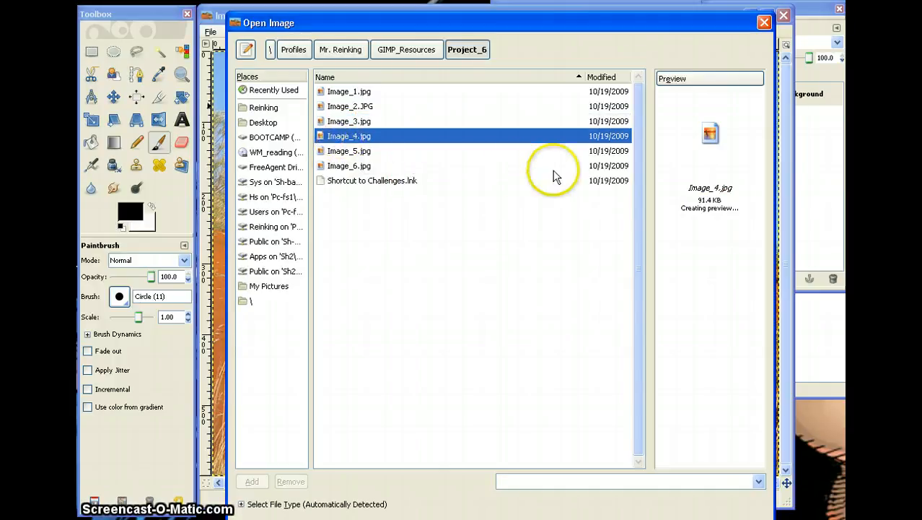
{"action": "left_click", "coordinate": [344, 152]}
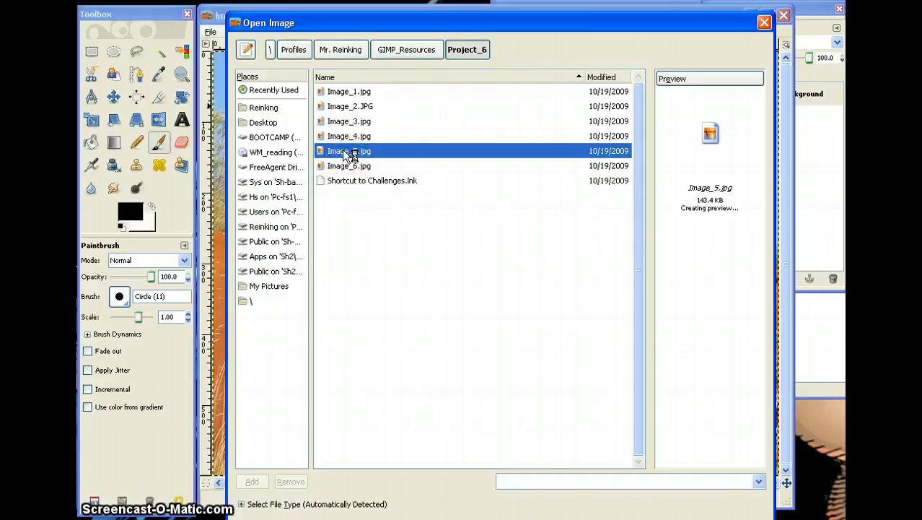
{"action": "double_click", "coordinate": [342, 150]}
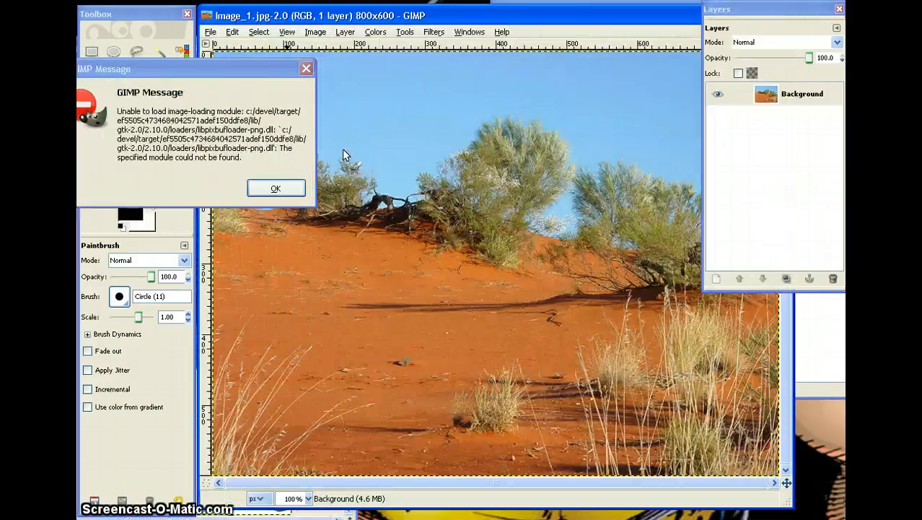
{"action": "left_click", "coordinate": [276, 187]}
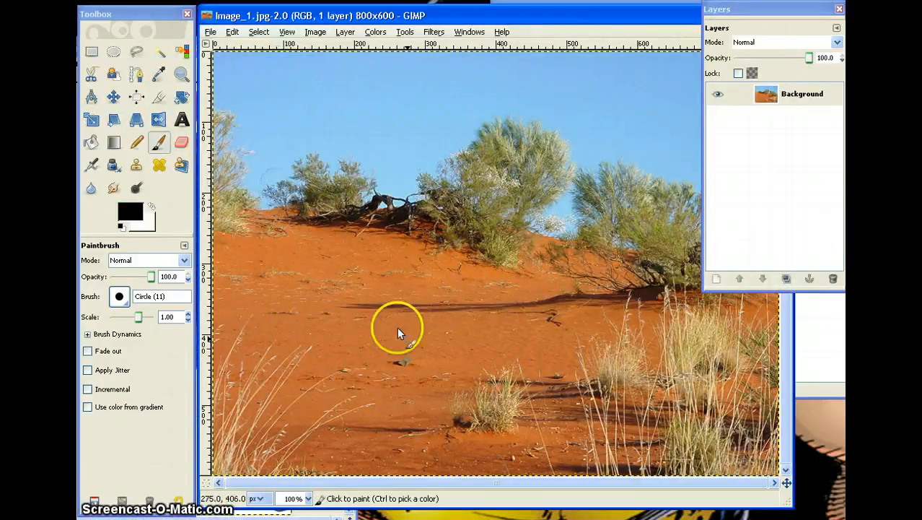
{"action": "left_click", "coordinate": [635, 519]}
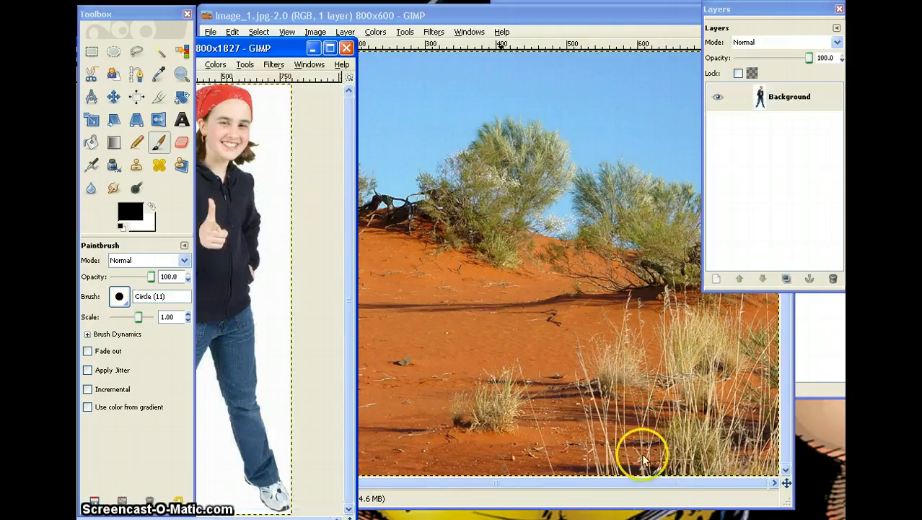
{"action": "left_click_drag", "start_coordinate": [229, 52], "coordinate": [449, 27]}
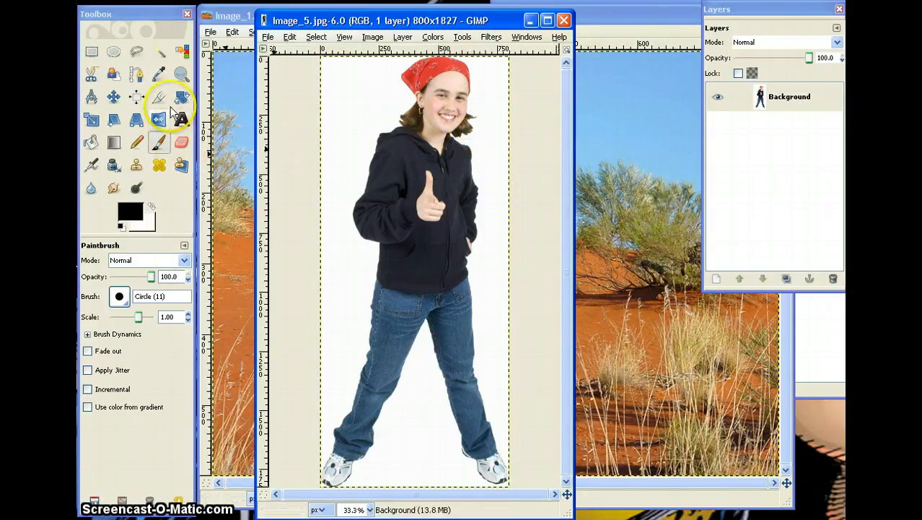
Select the girl in Image_5.jpg by fuzzy-selecting the white background around her and inverting the selection
{"action": "left_click", "coordinate": [160, 53]}
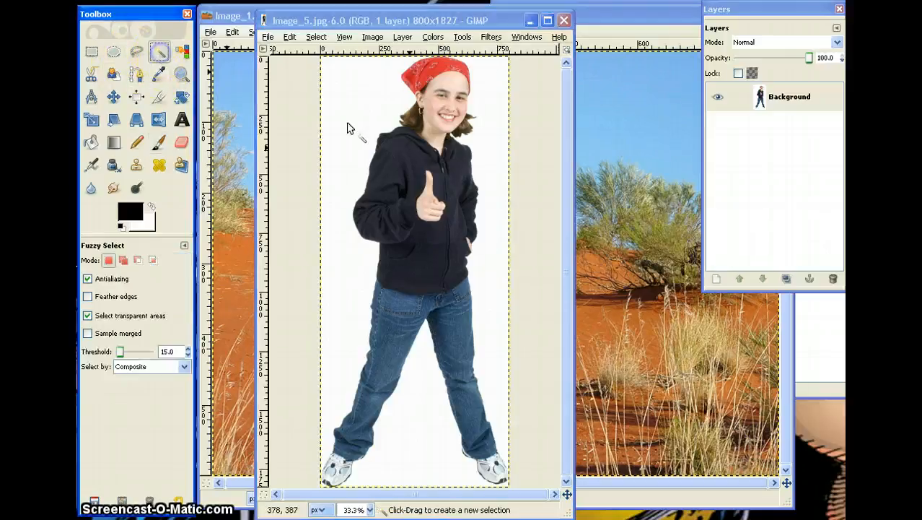
{"action": "left_click", "coordinate": [487, 183]}
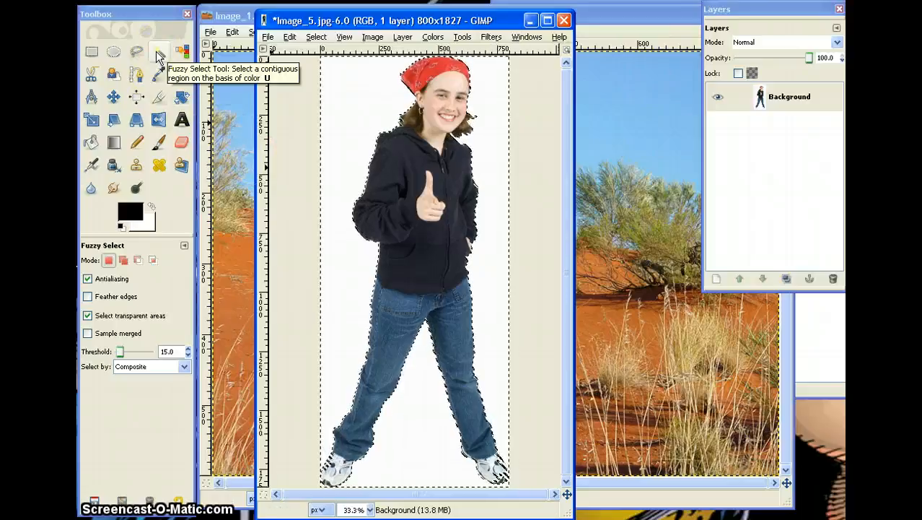
{"action": "left_click", "coordinate": [505, 117]}
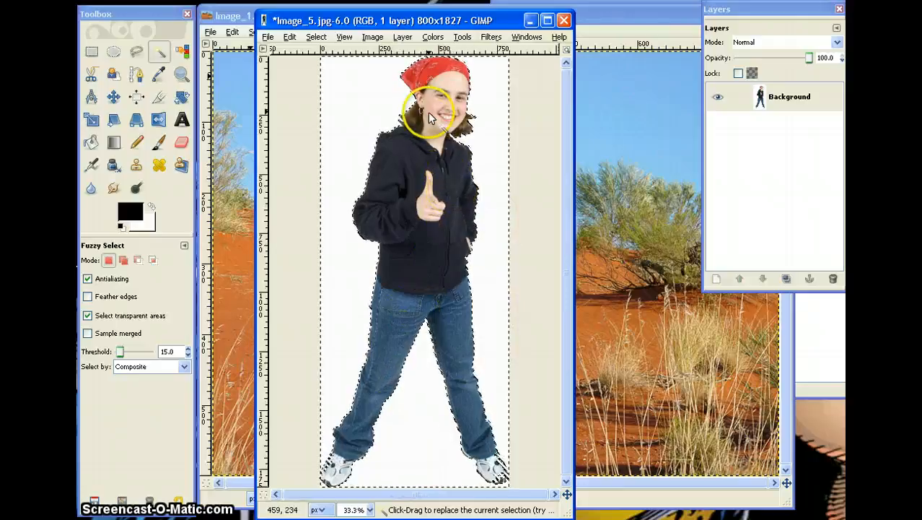
{"action": "left_click", "coordinate": [316, 37]}
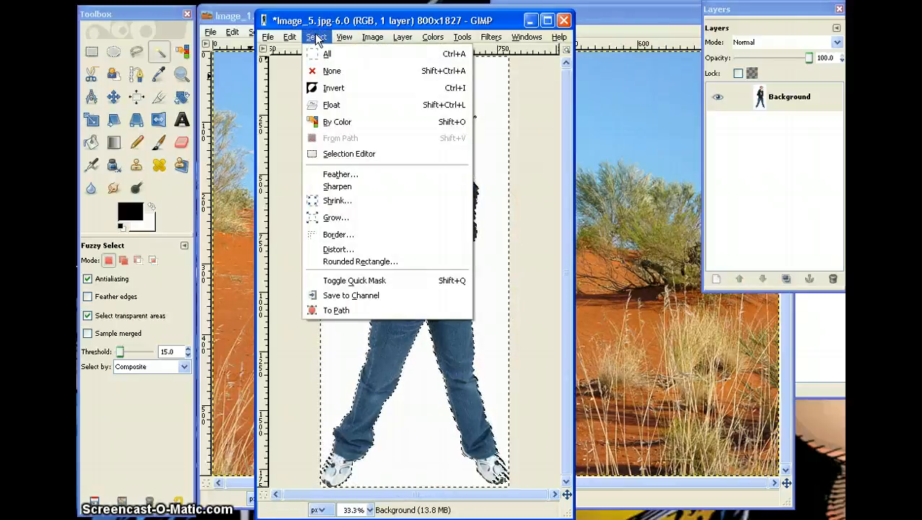
{"action": "left_click", "coordinate": [333, 87]}
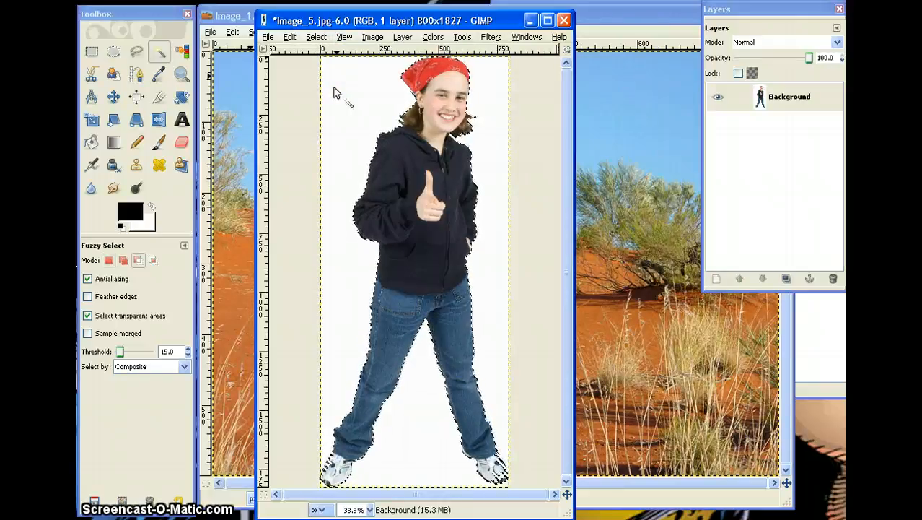
Copy the selected girl into the desert image Image_1.jpg and move the pasted selection further left
{"action": "key", "text": "ctrl+c"}
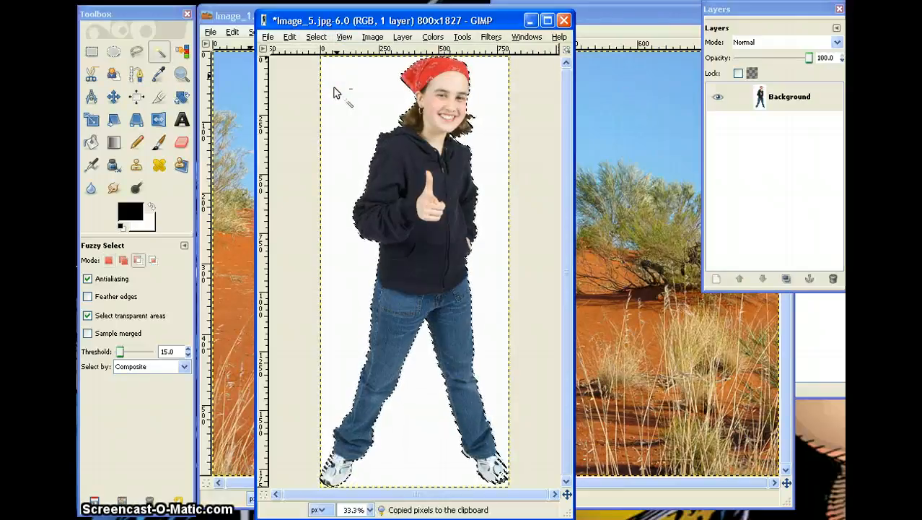
{"action": "left_click", "coordinate": [617, 20]}
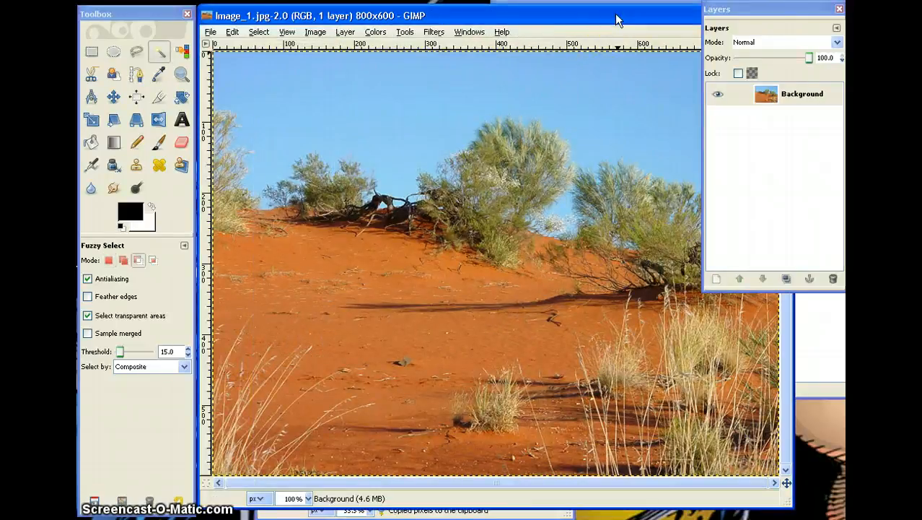
{"action": "key", "text": "ctrl+v"}
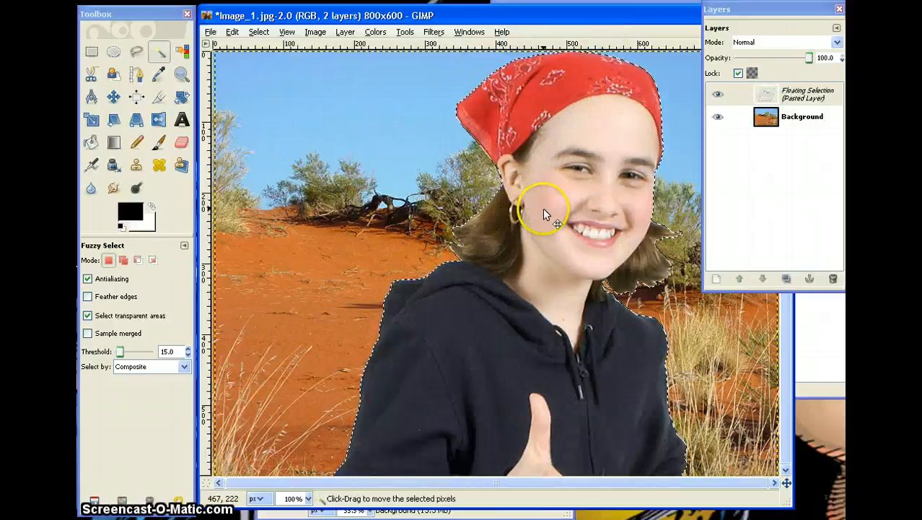
{"action": "left_click_drag", "start_coordinate": [590, 188], "coordinate": [495, 189]}
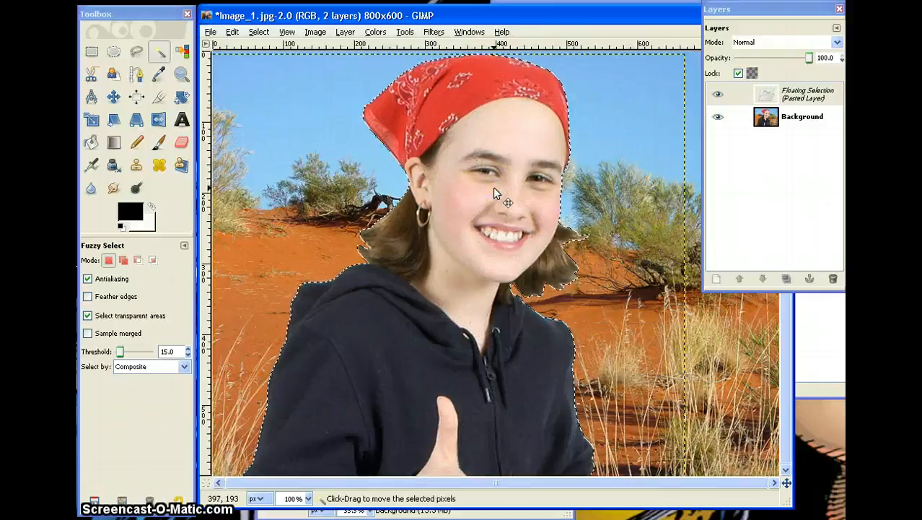
{"action": "left_click", "coordinate": [232, 32]}
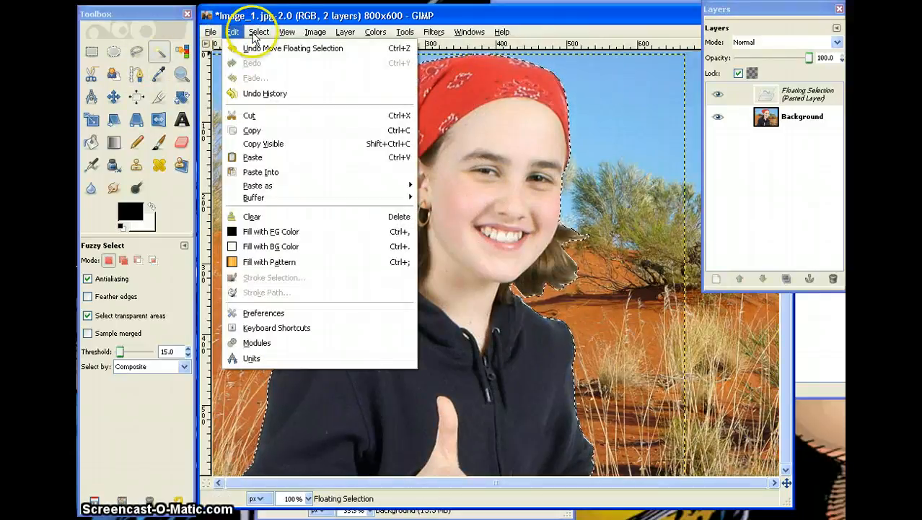
{"action": "mouse_move", "coordinate": [314, 37]}
{"action": "left_click", "coordinate": [263, 74]}
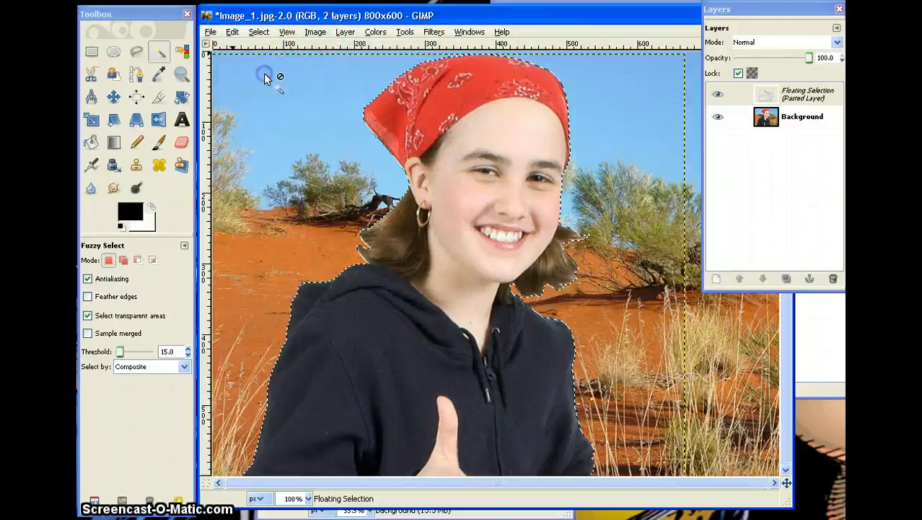
Try to shrink the floating pasted girl freehand to about 484 × 1844 pixels with the Scale tool
{"action": "left_click", "coordinate": [92, 123]}
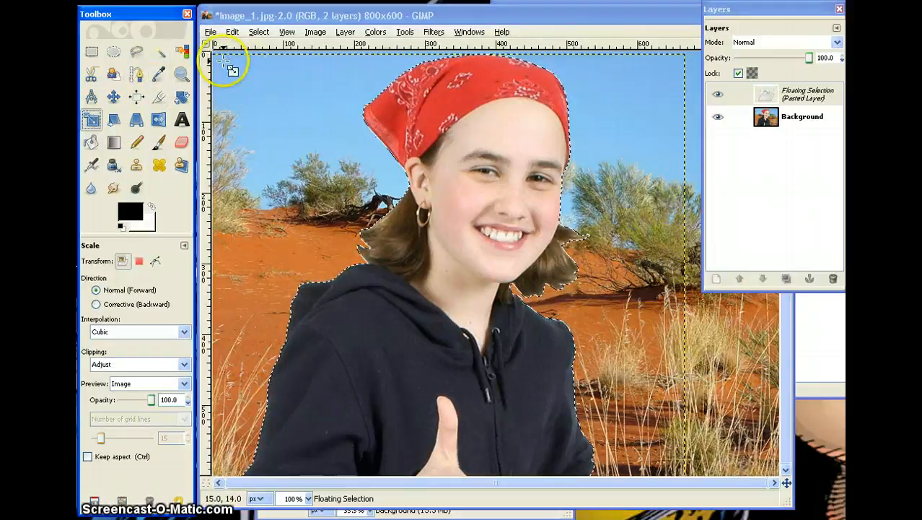
{"action": "left_click", "coordinate": [258, 92]}
{"action": "left_click_drag", "start_coordinate": [257, 91], "coordinate": [339, 151]}
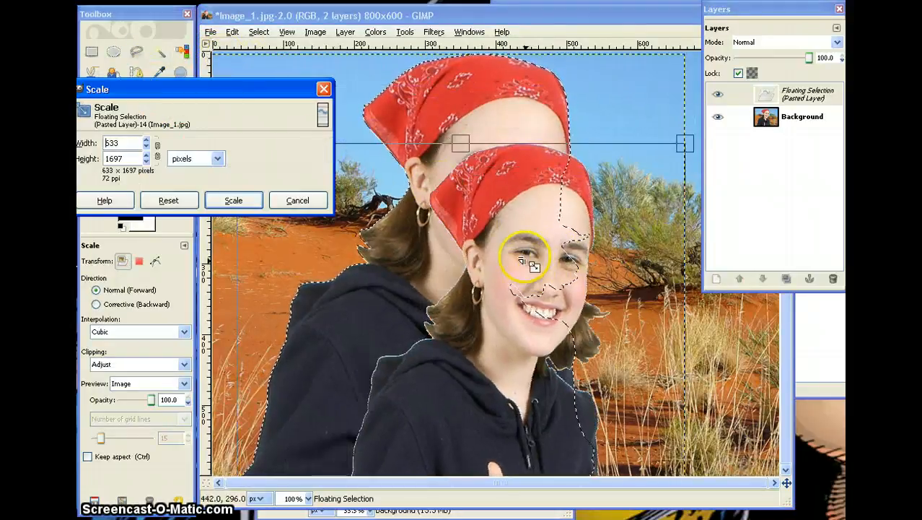
{"action": "left_click_drag", "start_coordinate": [531, 262], "coordinate": [471, 210]}
{"action": "left_click_drag", "start_coordinate": [628, 94], "coordinate": [518, 106]}
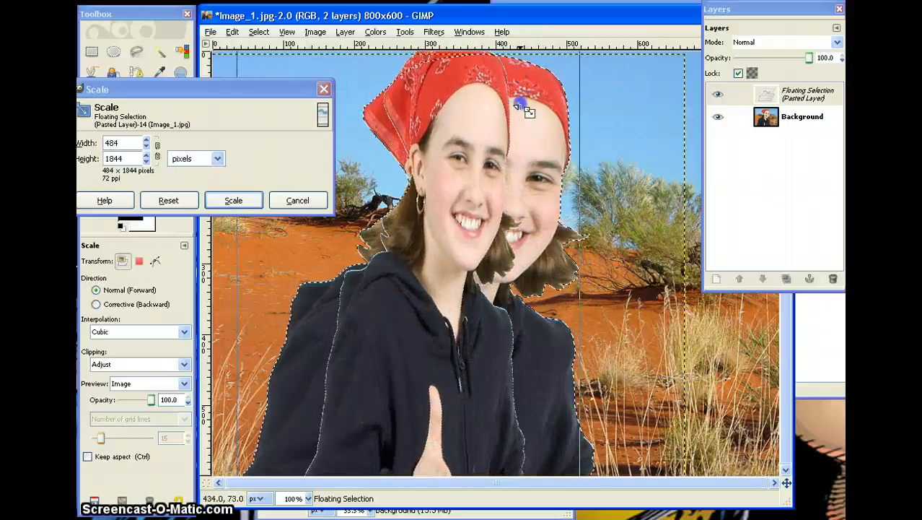
{"action": "left_click", "coordinate": [597, 220]}
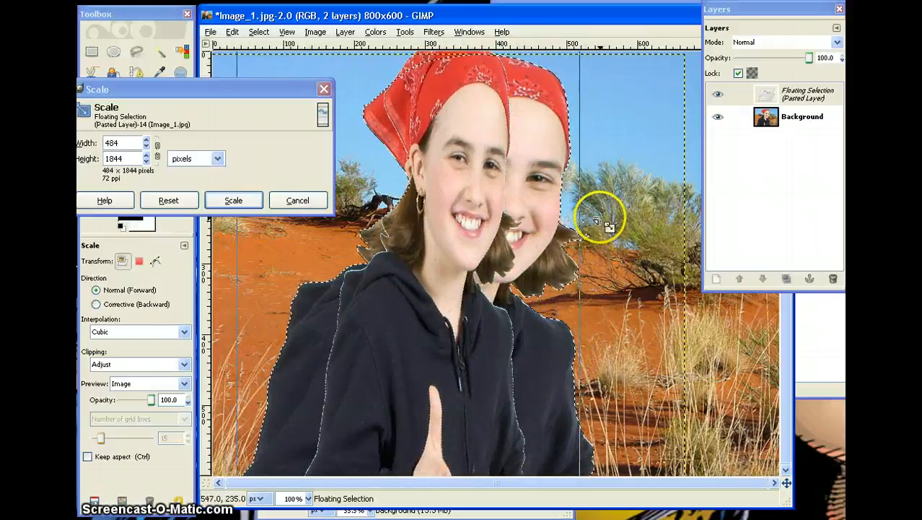
Anchor the floating girl to the Background layer and nudge the merged layer slightly with the Move tool
{"action": "left_click", "coordinate": [808, 94]}
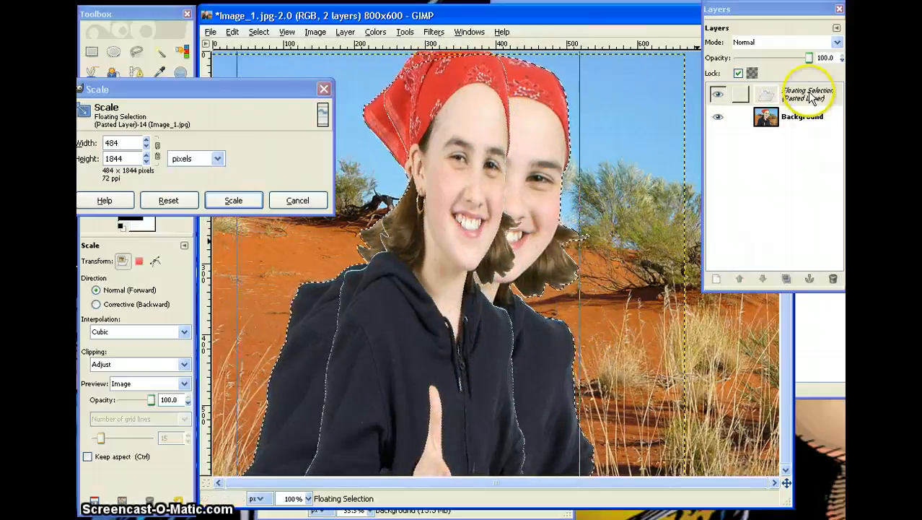
{"action": "left_click", "coordinate": [809, 280]}
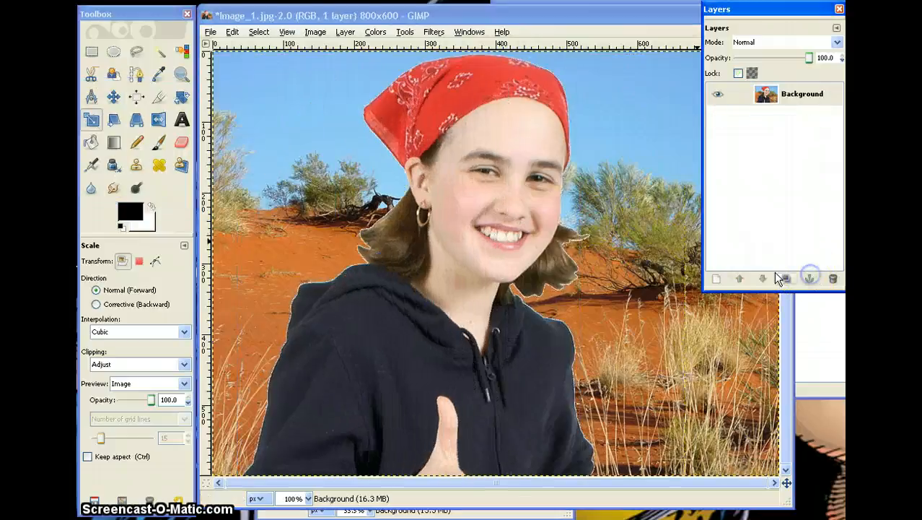
{"action": "left_click", "coordinate": [590, 186]}
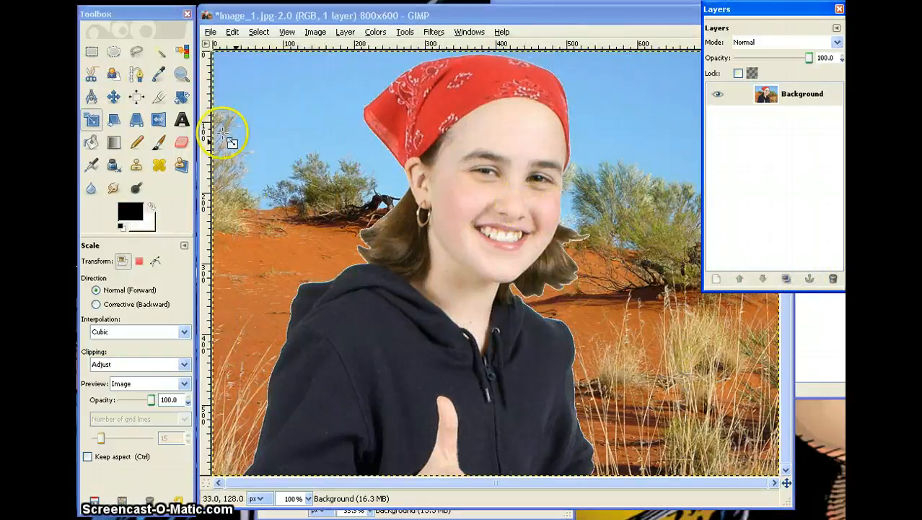
{"action": "left_click", "coordinate": [114, 95]}
{"action": "mouse_move", "coordinate": [510, 196]}
{"action": "left_mouse_down"}
{"action": "mouse_move", "coordinate": [490, 202]}
{"action": "mouse_move", "coordinate": [515, 200]}
{"action": "left_mouse_up"}
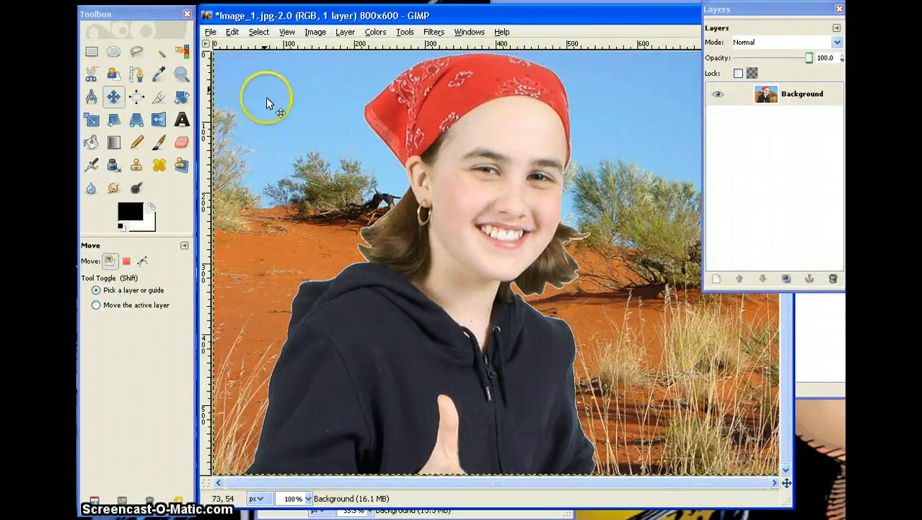
Open the Undo History, revert the image to the Move Floating Selection state and place the history window clear of the girl
{"action": "left_click", "coordinate": [232, 34]}
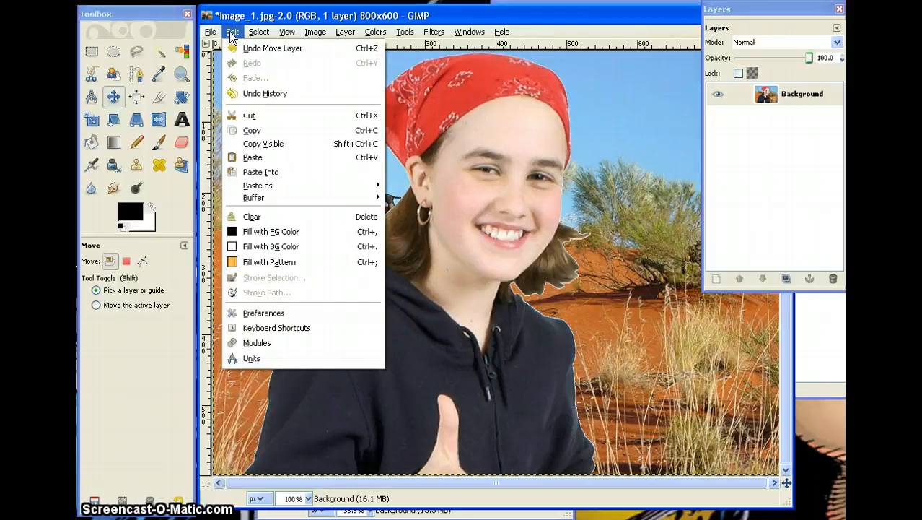
{"action": "left_click", "coordinate": [501, 18]}
{"action": "left_click", "coordinate": [469, 33]}
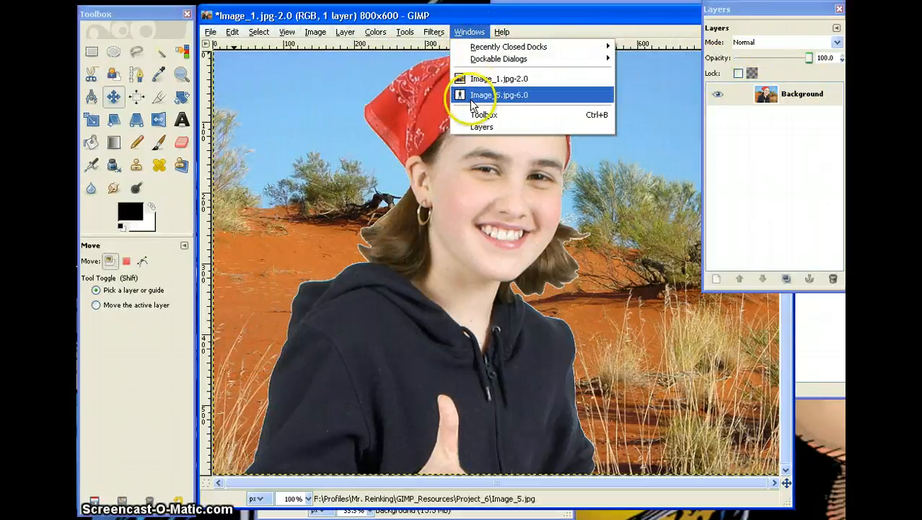
{"action": "mouse_move", "coordinate": [489, 64]}
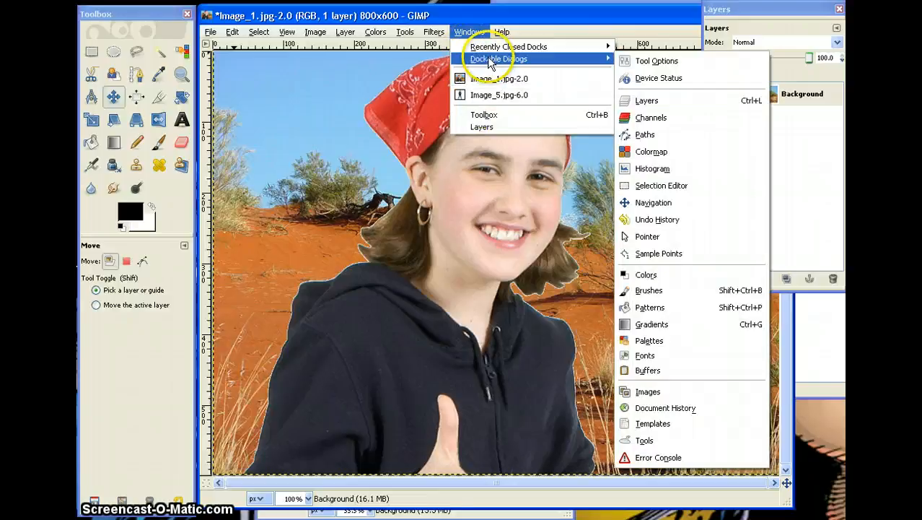
{"action": "left_click", "coordinate": [676, 220]}
{"action": "left_click", "coordinate": [677, 267]}
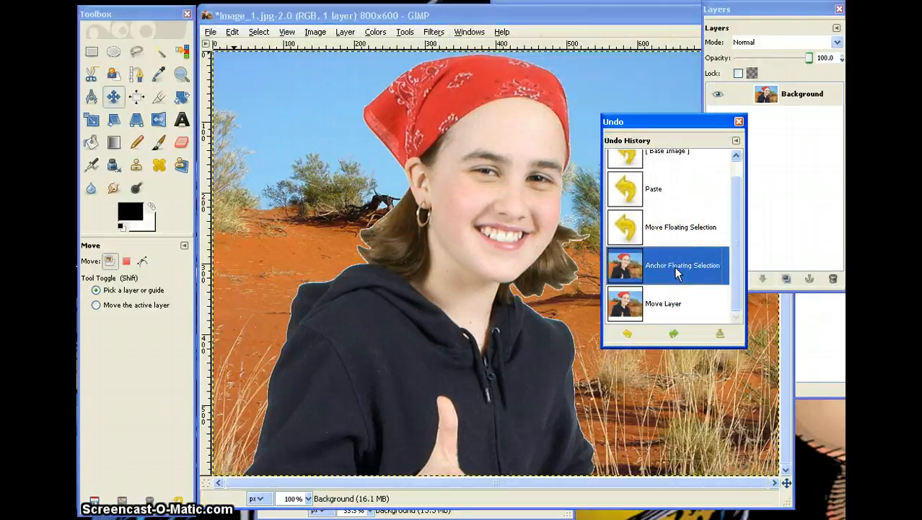
{"action": "left_click", "coordinate": [679, 230]}
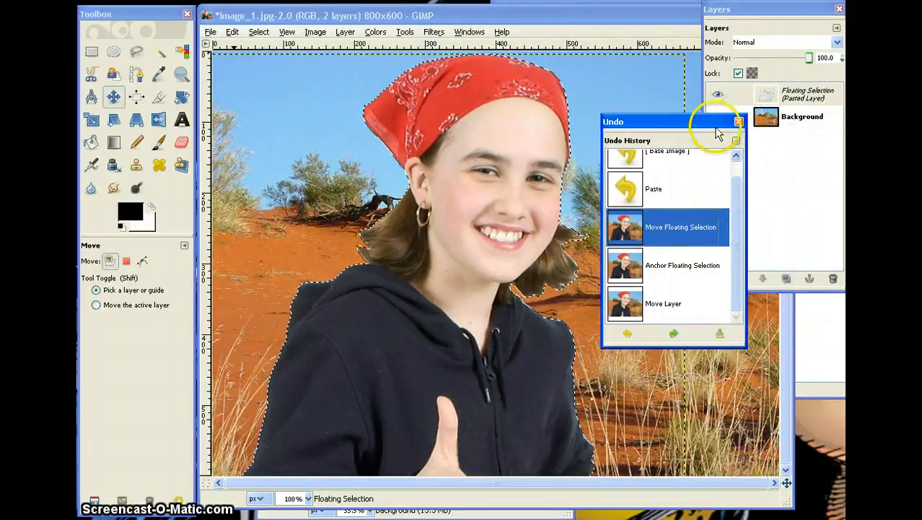
{"action": "left_click_drag", "start_coordinate": [703, 124], "coordinate": [801, 320]}
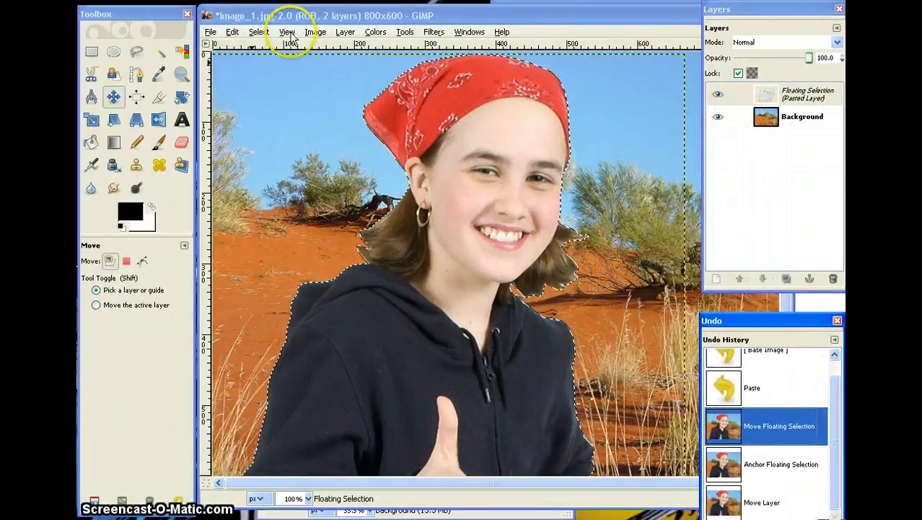
Turn the floating selection of the girl into a separate layer and select that layer
{"action": "left_click", "coordinate": [345, 32]}
{"action": "left_click", "coordinate": [357, 45]}
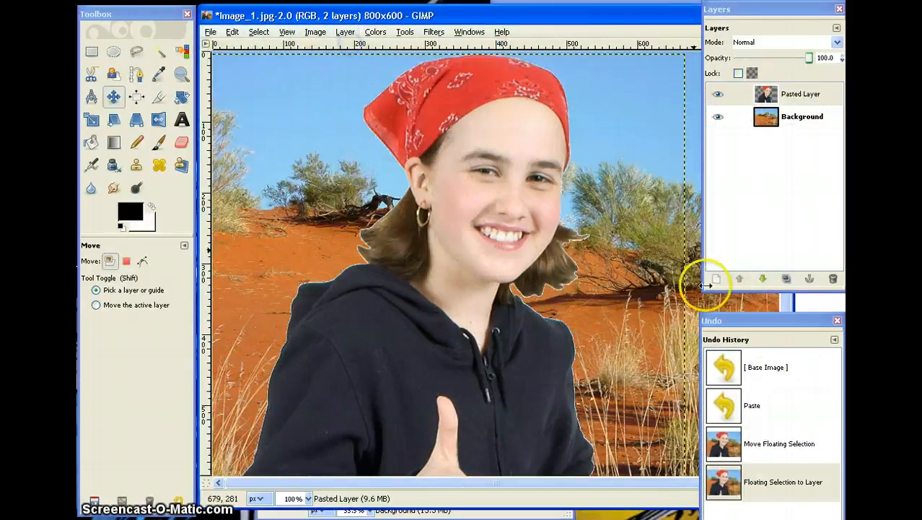
{"action": "left_click", "coordinate": [811, 101]}
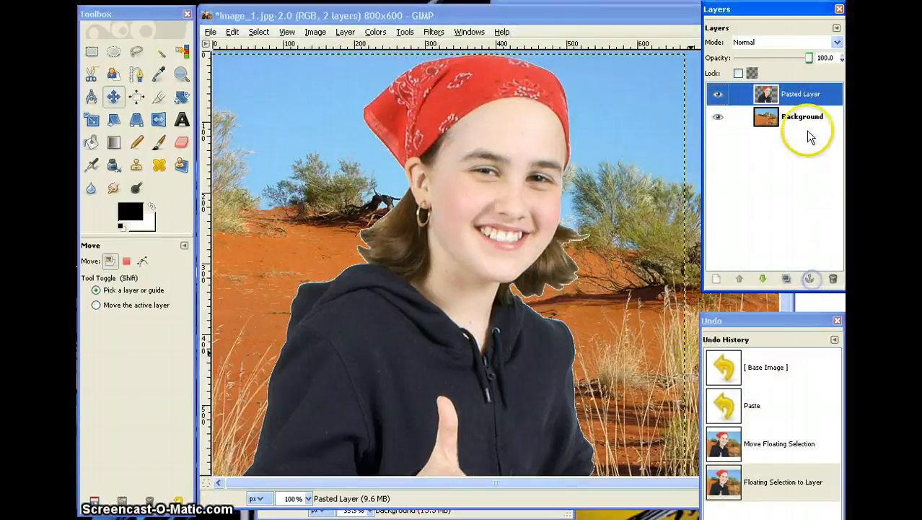
Hide and reshow the Background layer and the Pasted Layer in turn to check what each contains
{"action": "left_click", "coordinate": [721, 119]}
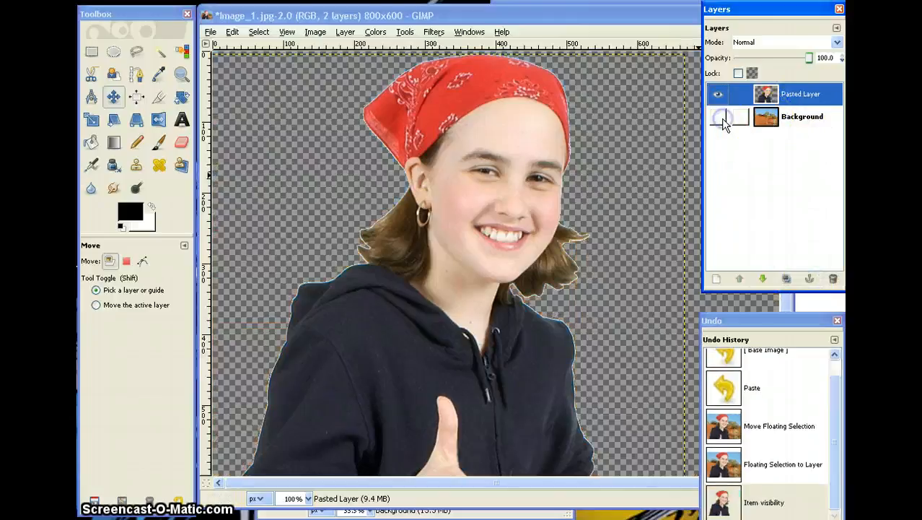
{"action": "left_click", "coordinate": [718, 116]}
{"action": "left_click", "coordinate": [717, 94]}
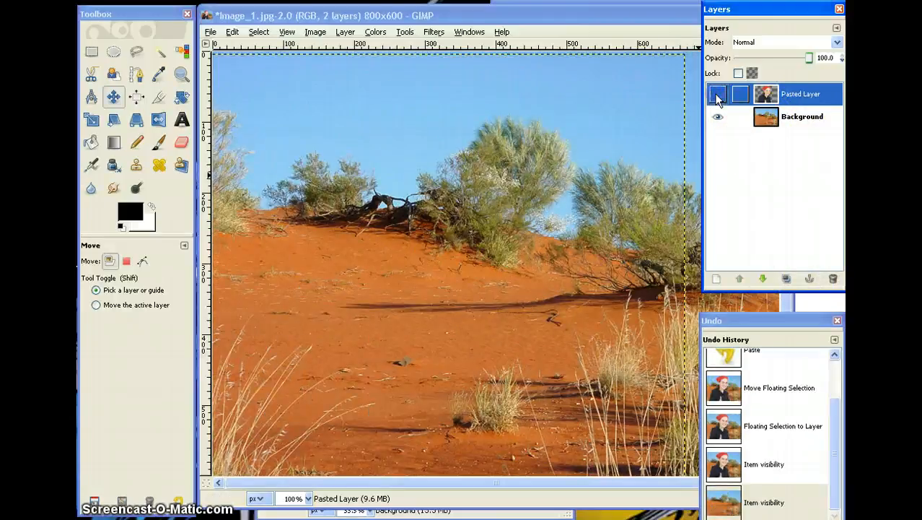
{"action": "left_click", "coordinate": [717, 95]}
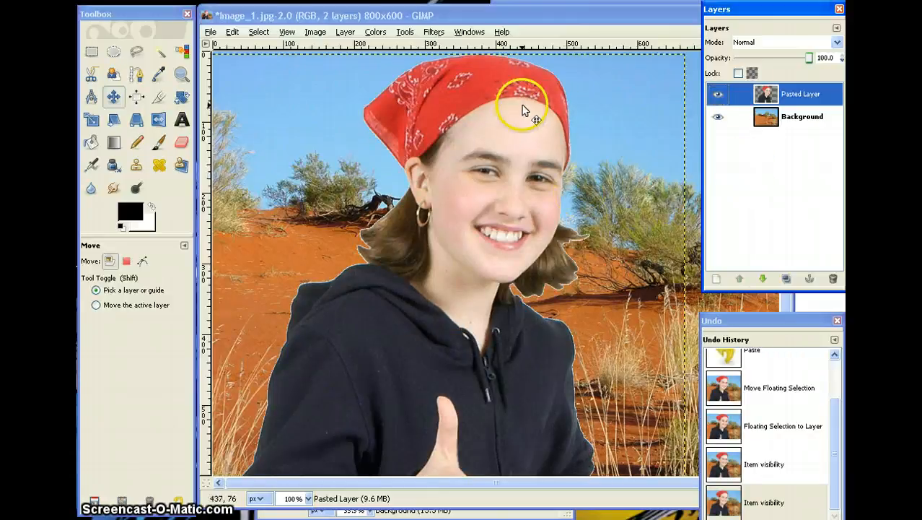
Move the girl's layer left and slightly down so more desert and sky show beside her face
{"action": "left_click_drag", "start_coordinate": [524, 140], "coordinate": [438, 156]}
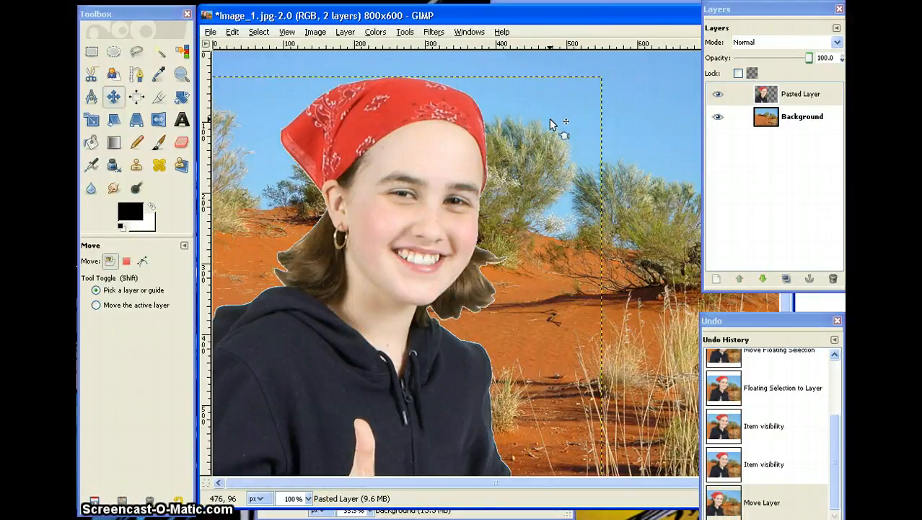
{"action": "mouse_move", "coordinate": [550, 124]}
{"action": "left_mouse_down"}
{"action": "mouse_move", "coordinate": [567, 144]}
{"action": "mouse_move", "coordinate": [617, 123]}
{"action": "mouse_move", "coordinate": [617, 133]}
{"action": "left_mouse_up"}
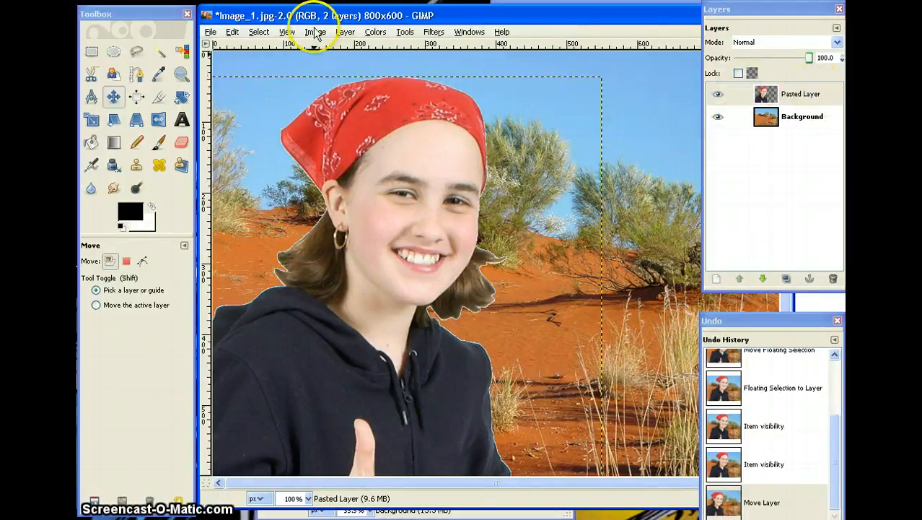
Create a new 800 × 600 px layer named caption with a transparent fill
{"action": "left_click", "coordinate": [344, 32]}
{"action": "left_click", "coordinate": [363, 47]}
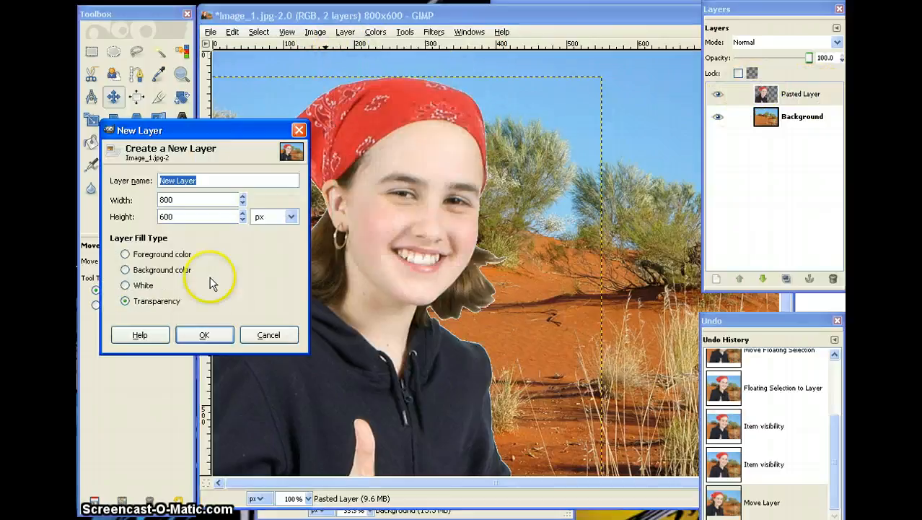
{"action": "key", "text": "BackSpace"}
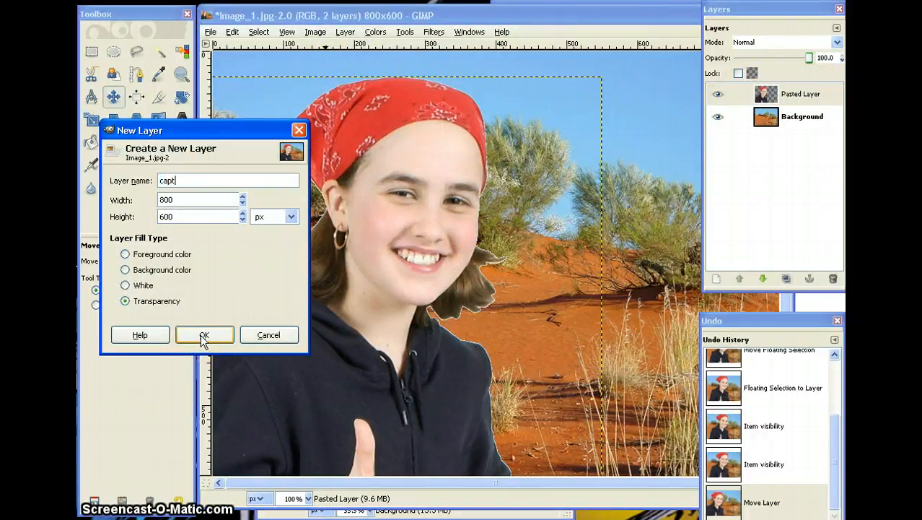
{"action": "left_click", "coordinate": [203, 335]}
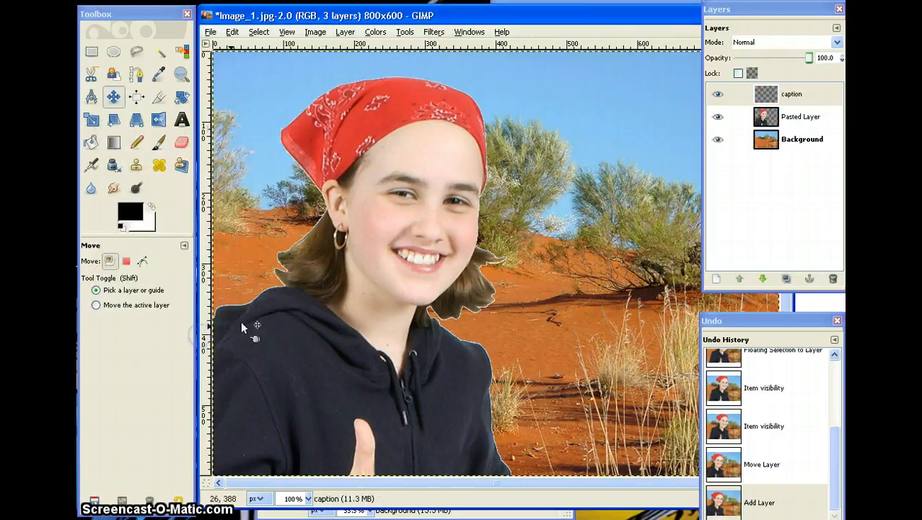
Make a talk-bubble selection from an ellipse about 279 × 162 px beside the girl's face, adding a three-point path tail that reaches her mouth
{"action": "left_click", "coordinate": [114, 52]}
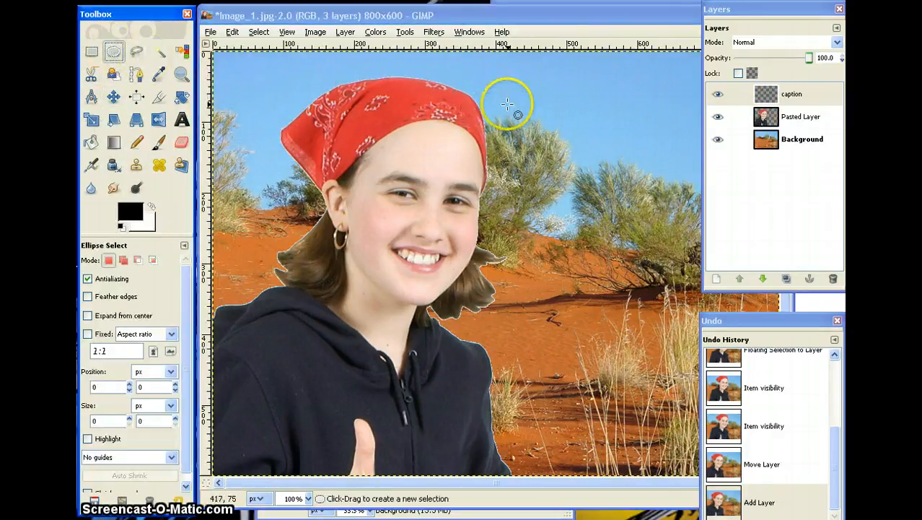
{"action": "left_click_drag", "start_coordinate": [504, 117], "coordinate": [701, 231]}
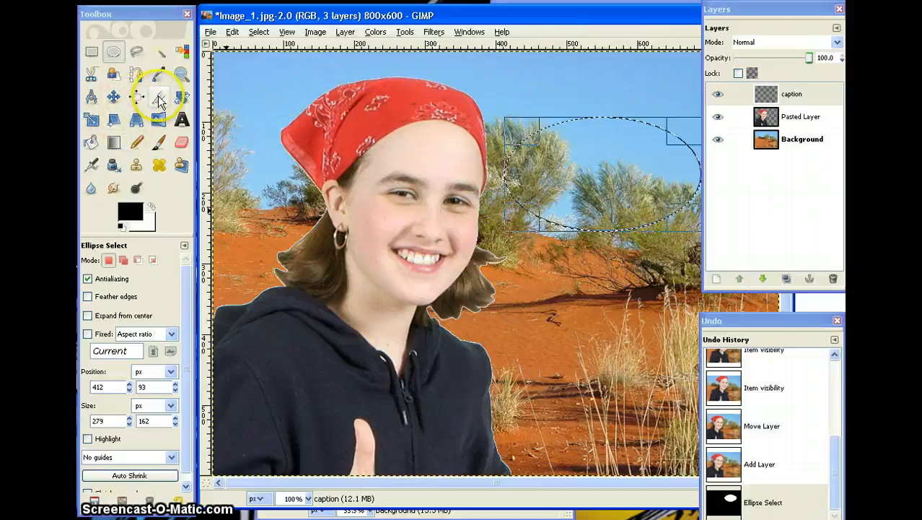
{"action": "left_click", "coordinate": [135, 76]}
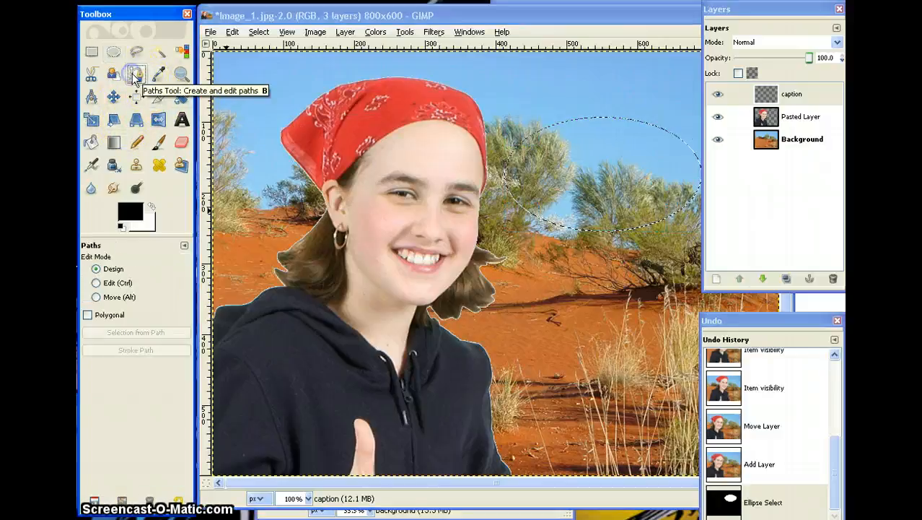
{"action": "left_click", "coordinate": [523, 193]}
{"action": "left_click", "coordinate": [455, 253]}
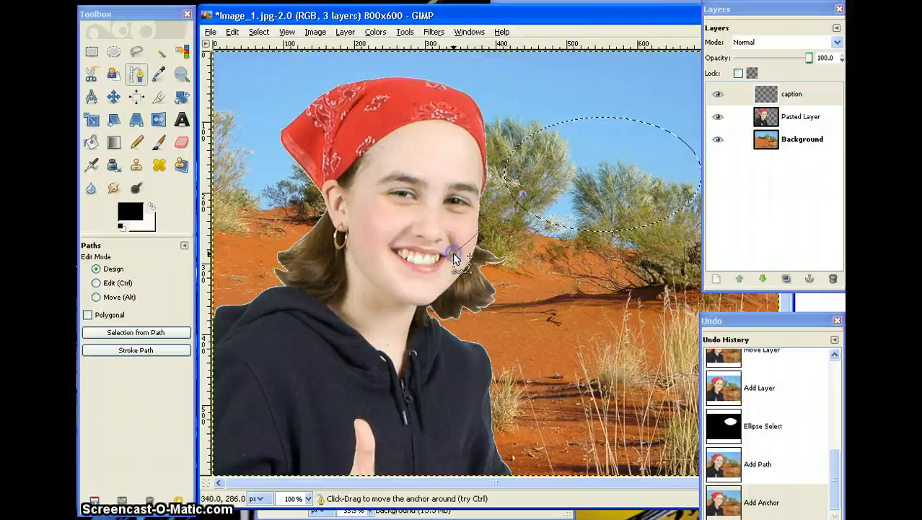
{"action": "left_click", "coordinate": [550, 214]}
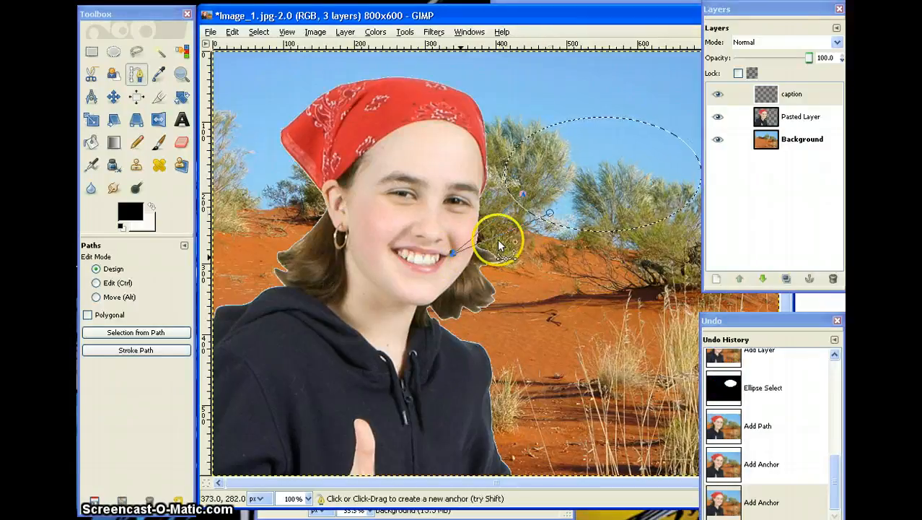
{"action": "left_click", "coordinate": [132, 333]}
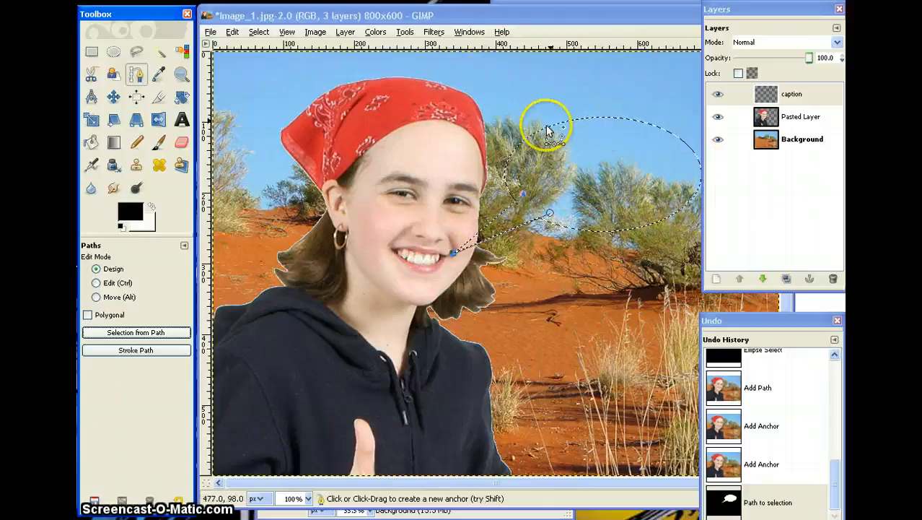
Swap the foreground colour to white and bucket-fill the talk-bubble selection on the caption layer
{"action": "left_click", "coordinate": [821, 97]}
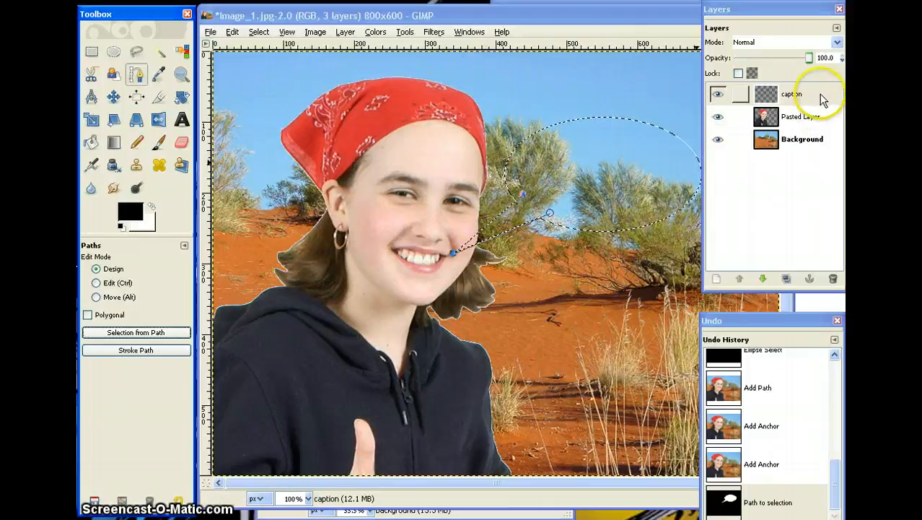
{"action": "left_click", "coordinate": [808, 98]}
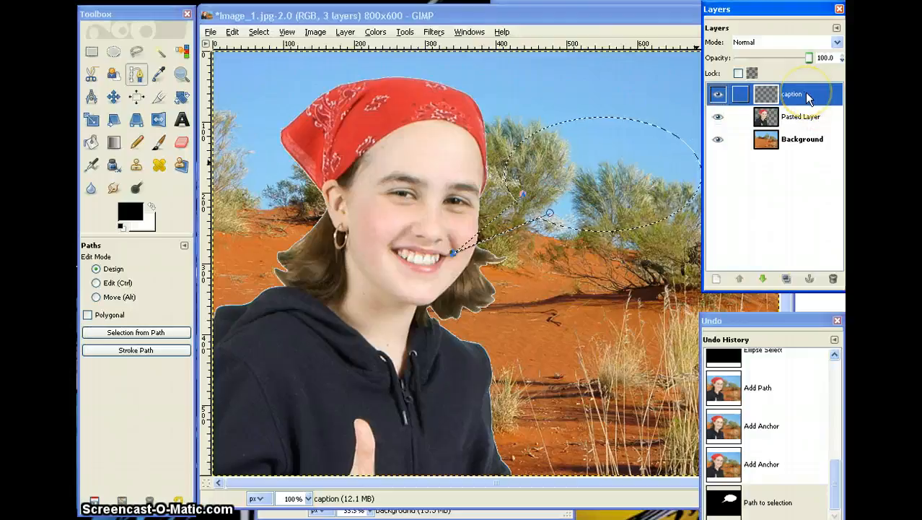
{"action": "left_click", "coordinate": [606, 191]}
{"action": "left_click", "coordinate": [151, 207]}
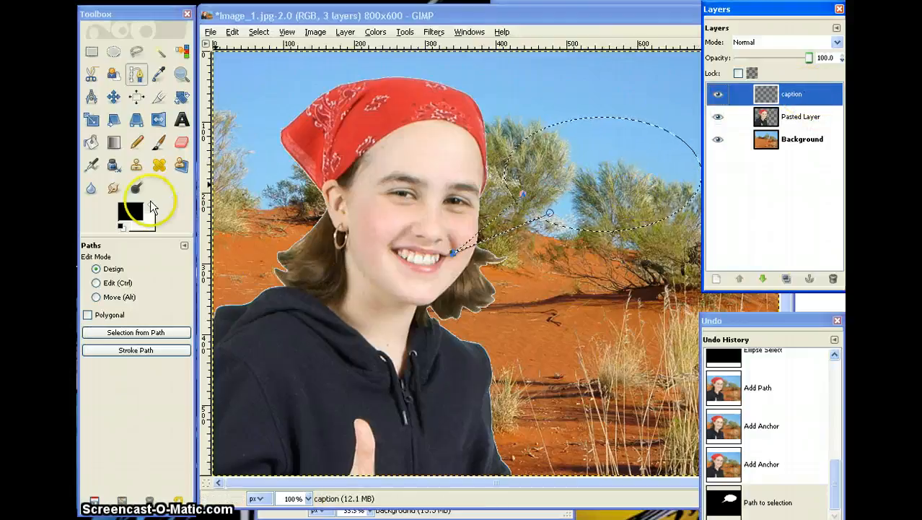
{"action": "left_click", "coordinate": [146, 82]}
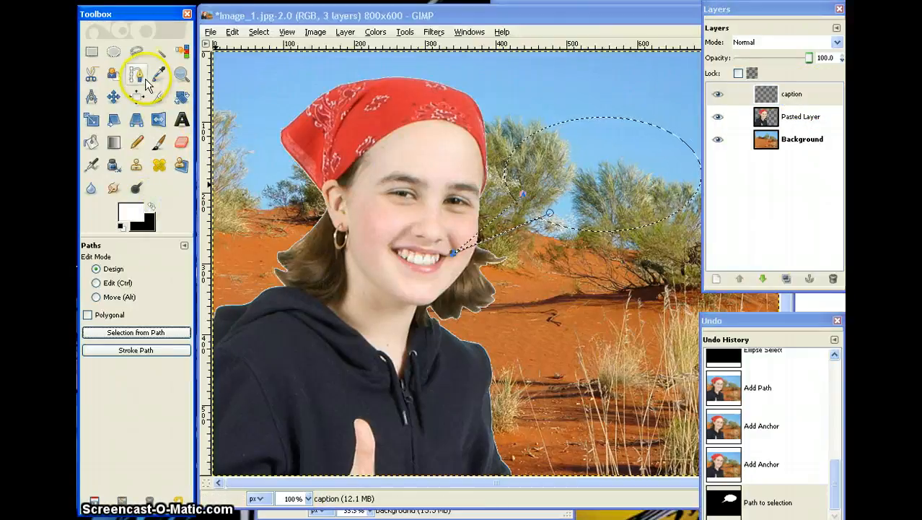
{"action": "left_click", "coordinate": [91, 142]}
{"action": "left_click", "coordinate": [606, 184]}
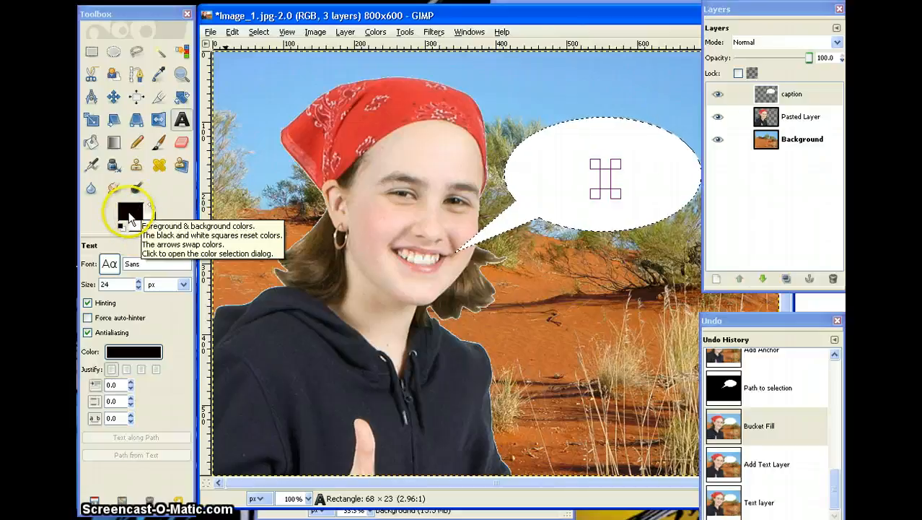
{"action": "left_click", "coordinate": [133, 352]}
{"action": "left_click_drag", "start_coordinate": [187, 31], "coordinate": [261, 26]}
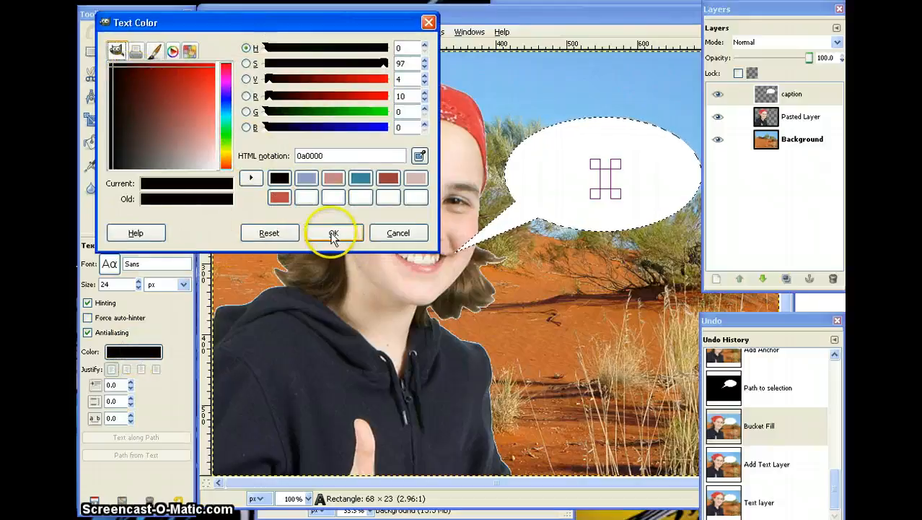
{"action": "left_click", "coordinate": [393, 231]}
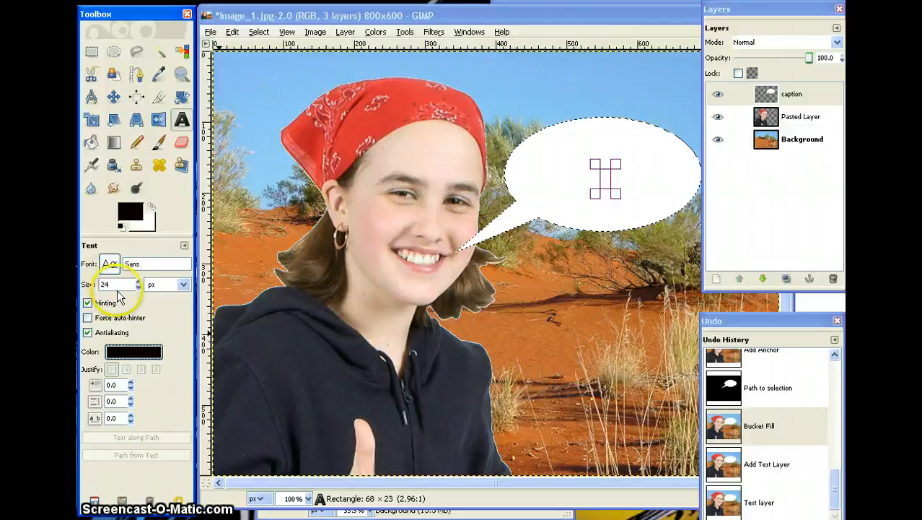
Add the text "Got Water?" inside the talk bubble in black Sans at 24 px
{"action": "left_click", "coordinate": [605, 180]}
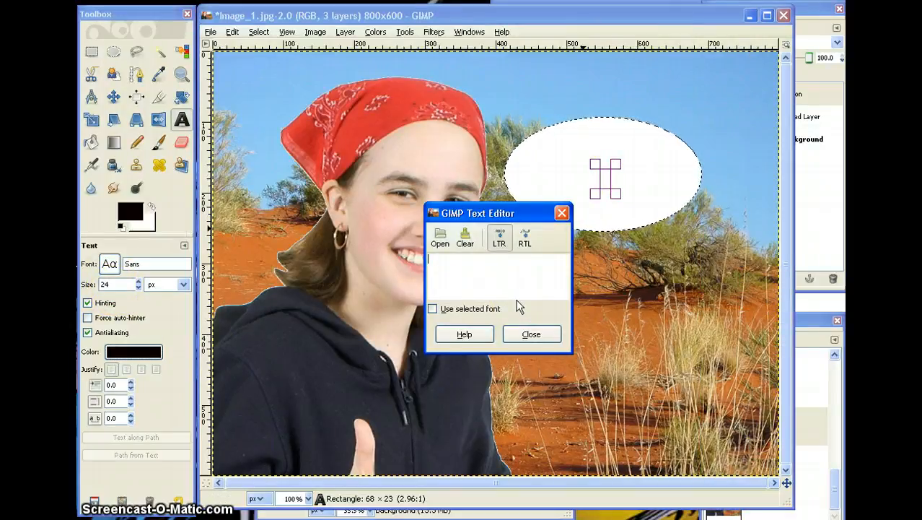
{"action": "type", "text": "G"}
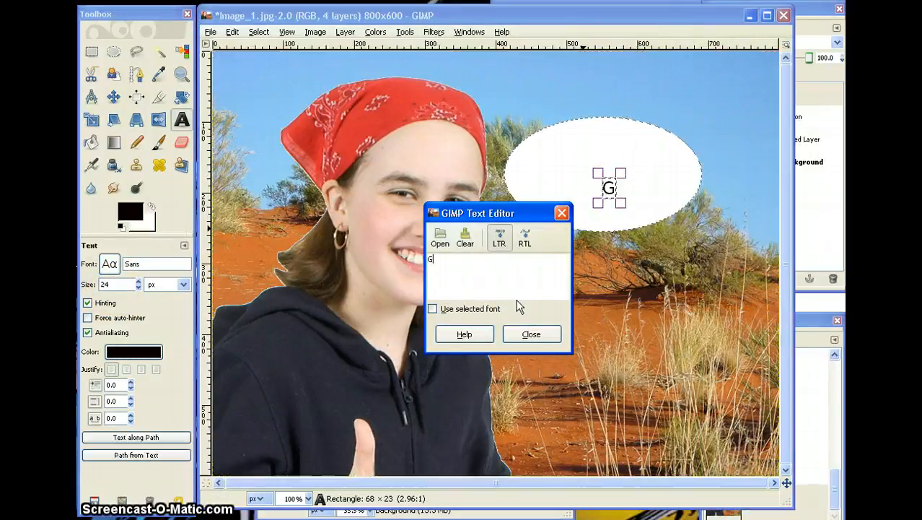
{"action": "type", "text": "ot Water?"}
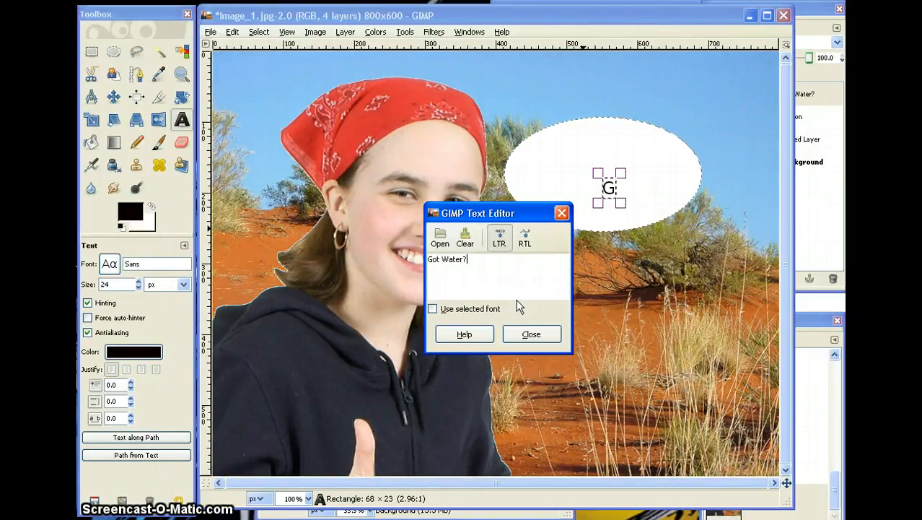
{"action": "left_click", "coordinate": [536, 335]}
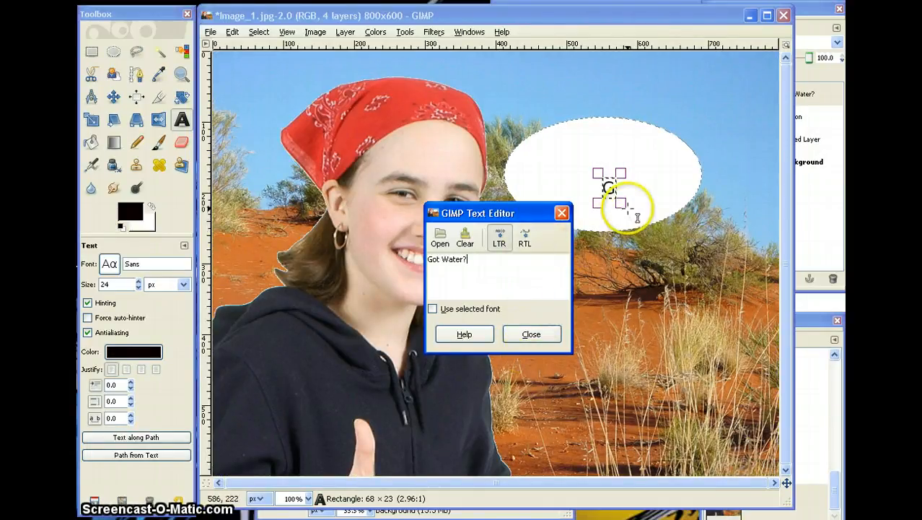
{"action": "left_click", "coordinate": [534, 336]}
Enlarge the text box to about 208 × 59 px so the whole caption fits on one line inside the talk bubble
{"action": "left_click", "coordinate": [639, 191]}
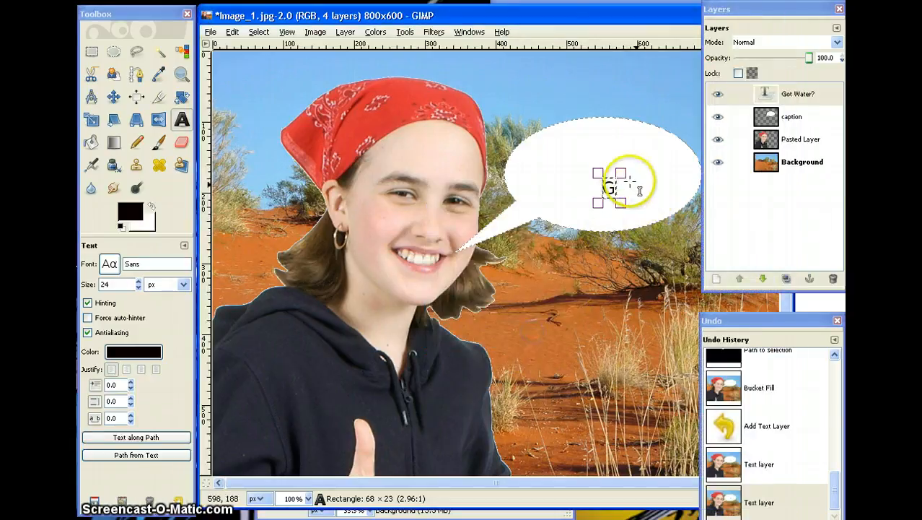
{"action": "left_click_drag", "start_coordinate": [689, 172], "coordinate": [706, 171]}
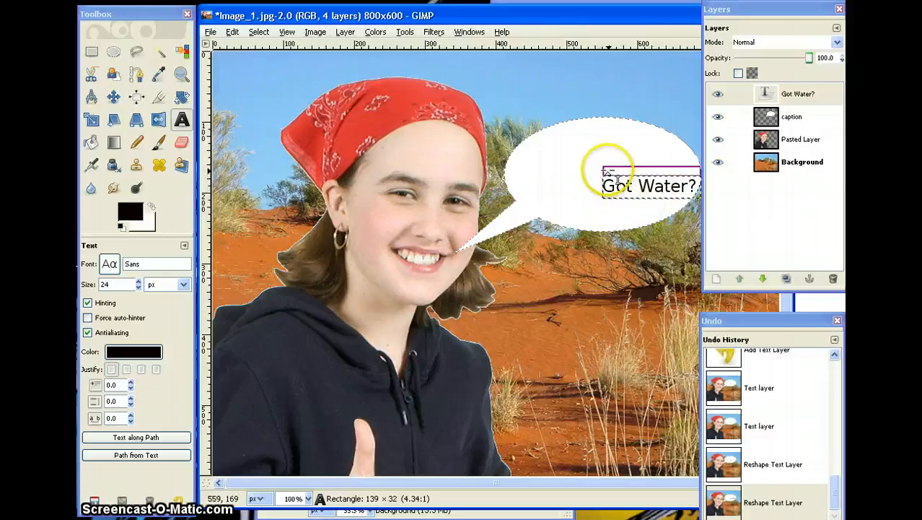
{"action": "left_click_drag", "start_coordinate": [599, 171], "coordinate": [553, 151]}
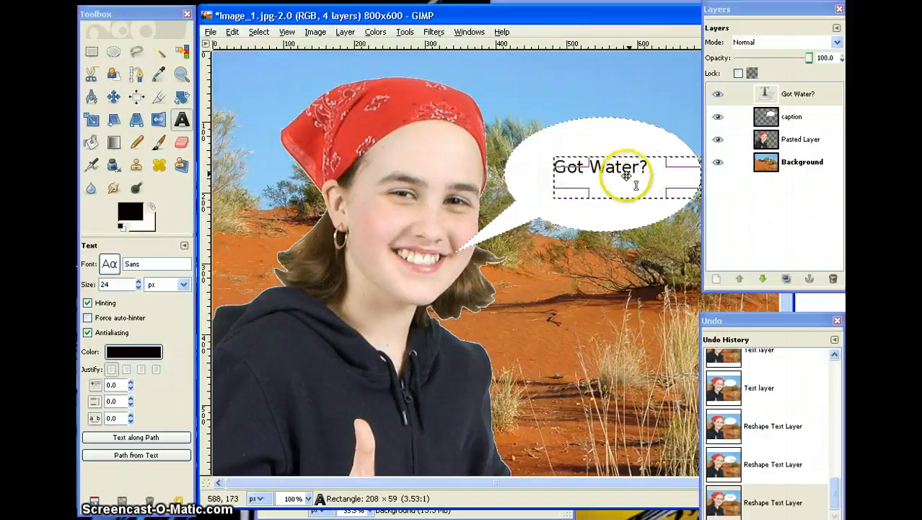
Reopen the Got Water? text layer for editing and set its font size to 36 px
{"action": "double_click", "coordinate": [766, 95]}
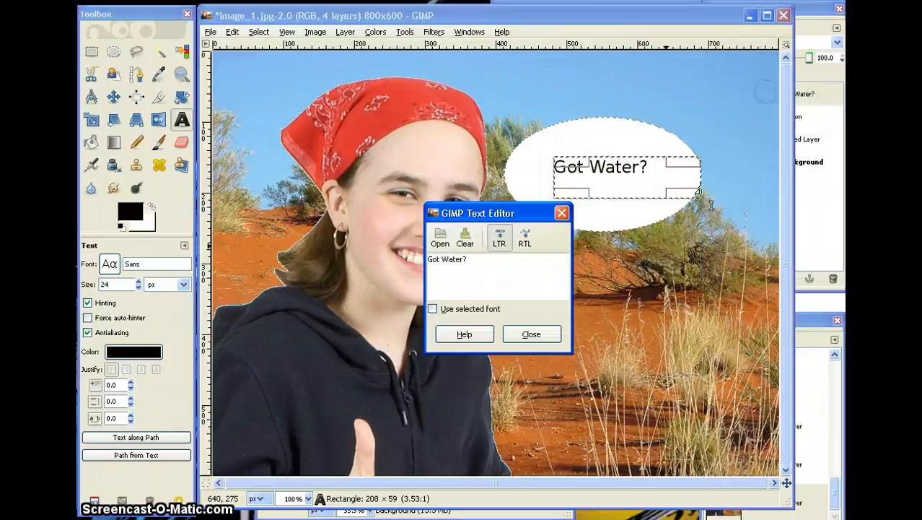
{"action": "left_click", "coordinate": [128, 285]}
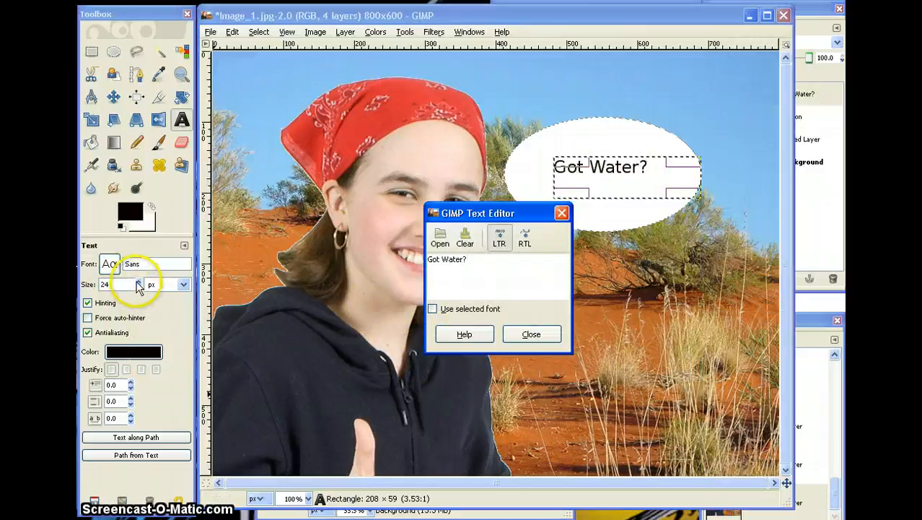
{"action": "left_click", "coordinate": [137, 282]}
{"action": "left_click", "coordinate": [138, 282]}
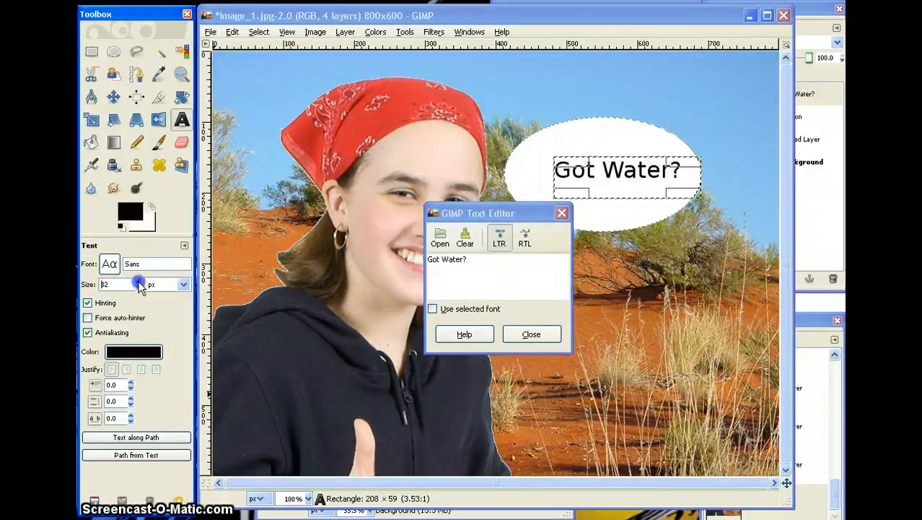
{"action": "left_click", "coordinate": [139, 281]}
{"action": "left_click", "coordinate": [139, 281]}
{"action": "left_click", "coordinate": [139, 280]}
{"action": "left_click", "coordinate": [139, 280]}
{"action": "left_click", "coordinate": [138, 281]}
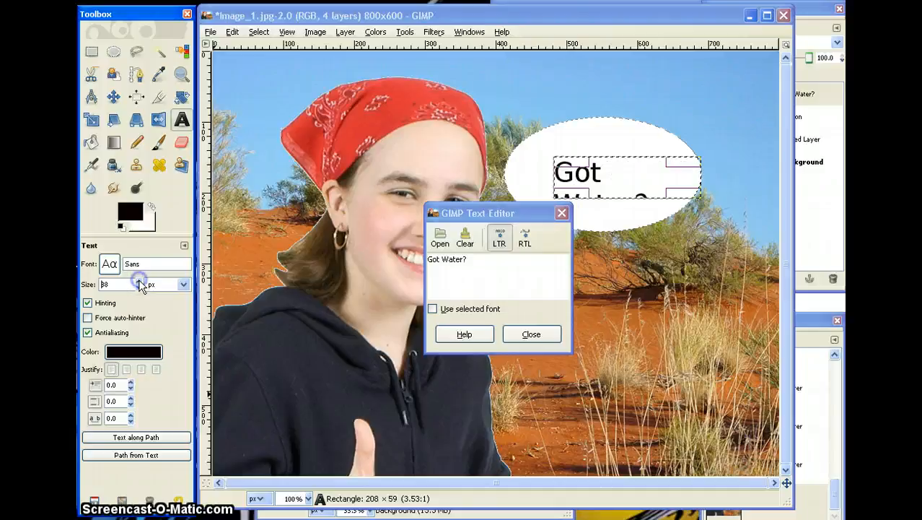
{"action": "left_click", "coordinate": [137, 287]}
{"action": "left_click", "coordinate": [138, 287]}
{"action": "left_click", "coordinate": [138, 287]}
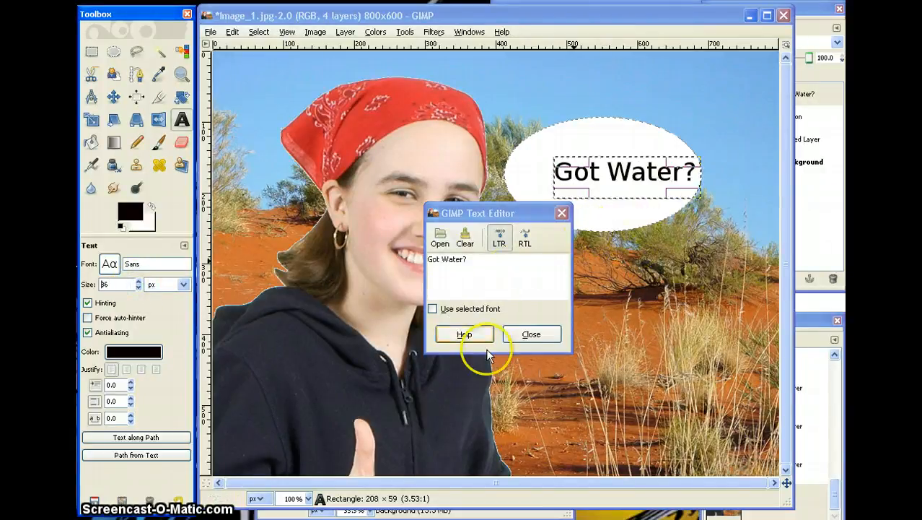
{"action": "left_click", "coordinate": [538, 333]}
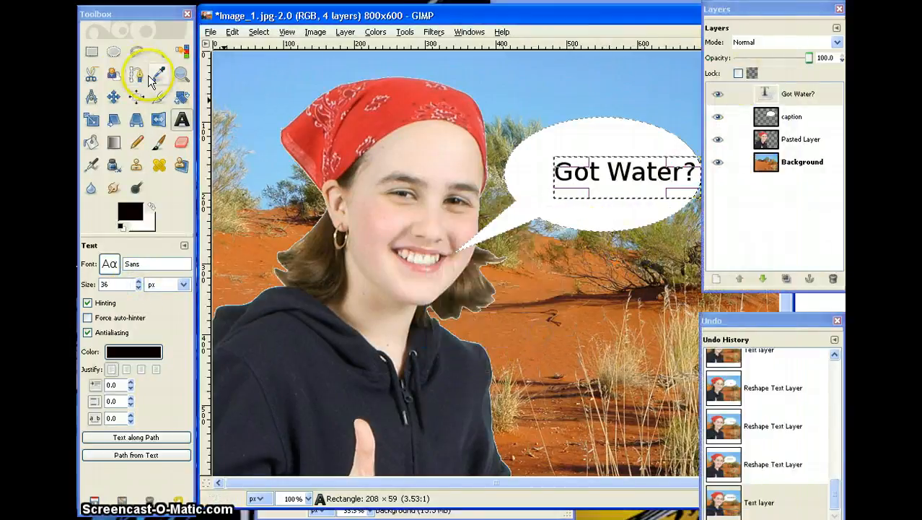
Move the caption layer and the Got Water? text layer so the text sits centred inside the talk bubble
{"action": "left_click", "coordinate": [113, 97]}
{"action": "left_click_drag", "start_coordinate": [632, 193], "coordinate": [623, 197]}
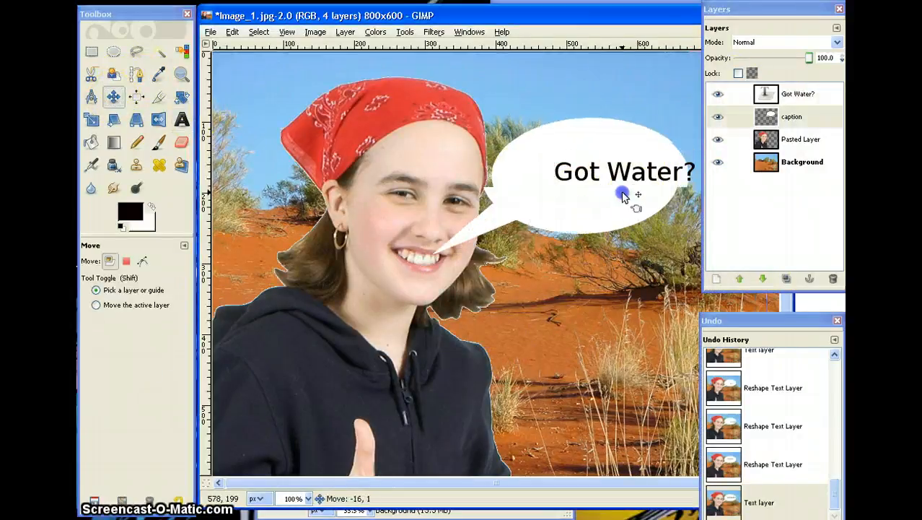
{"action": "left_click", "coordinate": [807, 95]}
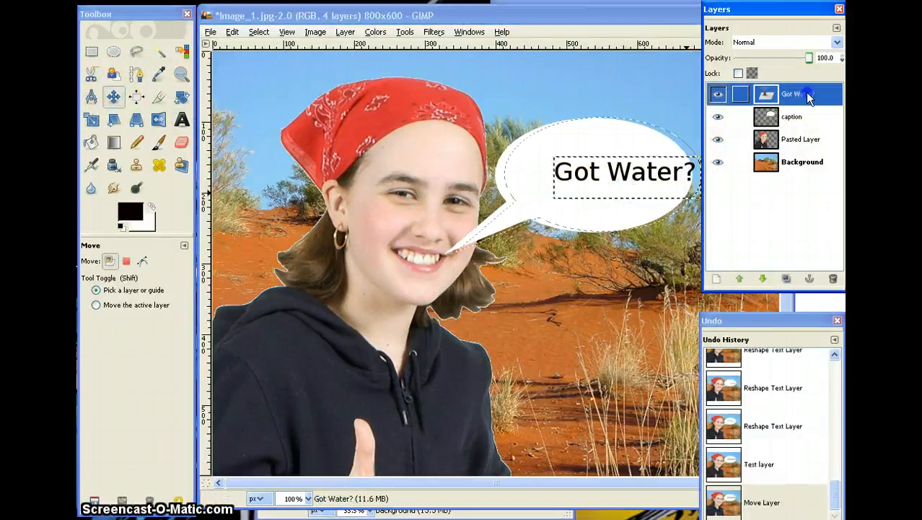
{"action": "mouse_move", "coordinate": [617, 185]}
{"action": "left_mouse_down"}
{"action": "mouse_move", "coordinate": [605, 181]}
{"action": "mouse_move", "coordinate": [625, 182]}
{"action": "mouse_move", "coordinate": [622, 174]}
{"action": "mouse_move", "coordinate": [611, 176]}
{"action": "mouse_move", "coordinate": [619, 183]}
{"action": "left_mouse_up"}
{"action": "left_click", "coordinate": [794, 117]}
{"action": "left_click", "coordinate": [798, 94]}
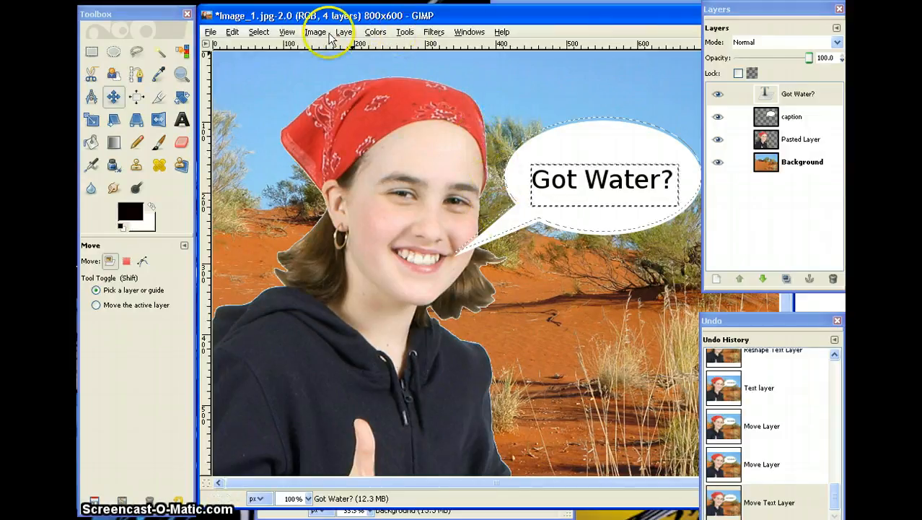
Clear the talk-bubble selection and make the Background layer active
{"action": "left_click", "coordinate": [258, 31]}
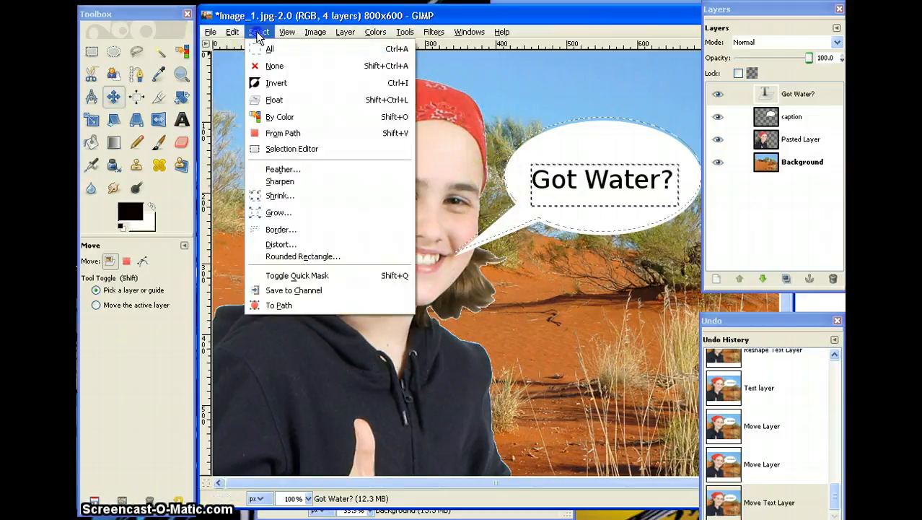
{"action": "left_click", "coordinate": [278, 64]}
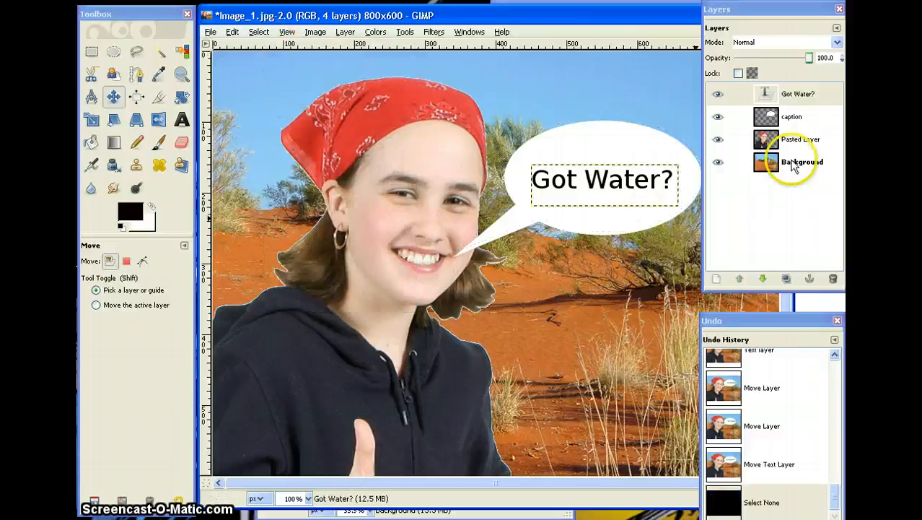
{"action": "left_click", "coordinate": [797, 117]}
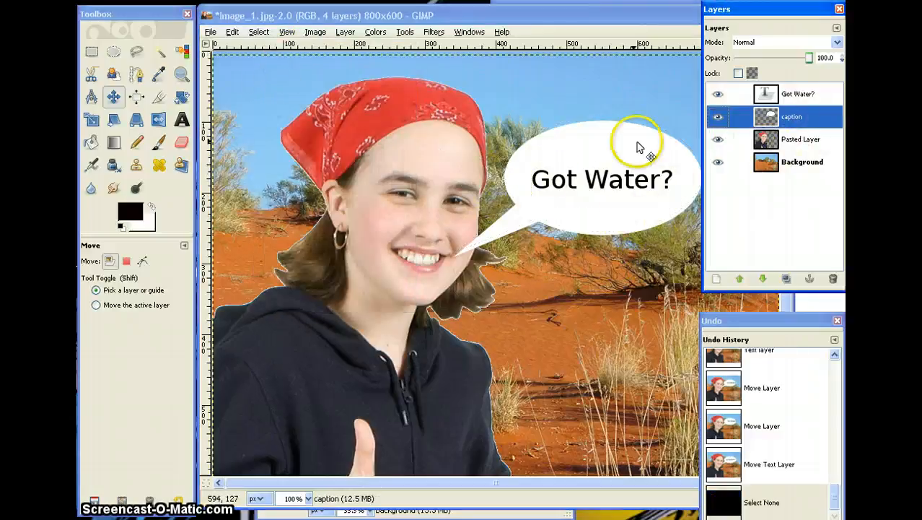
{"action": "left_click", "coordinate": [794, 164]}
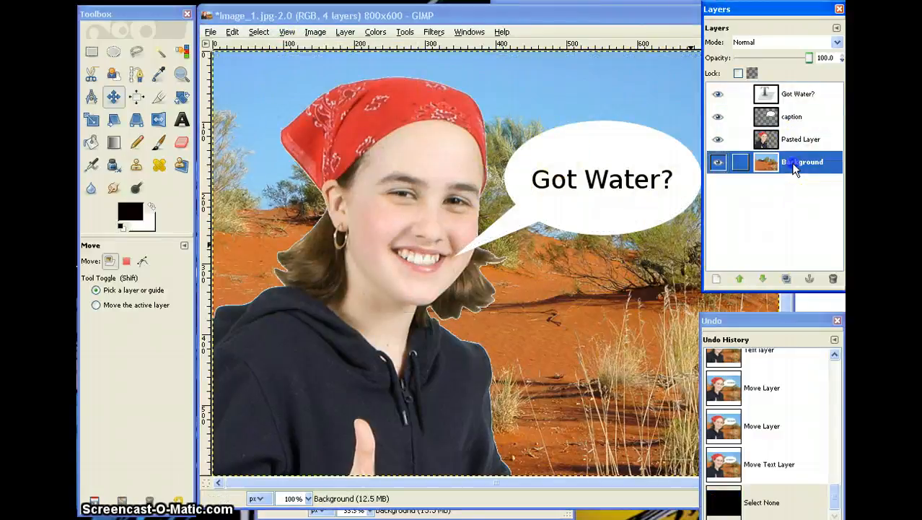